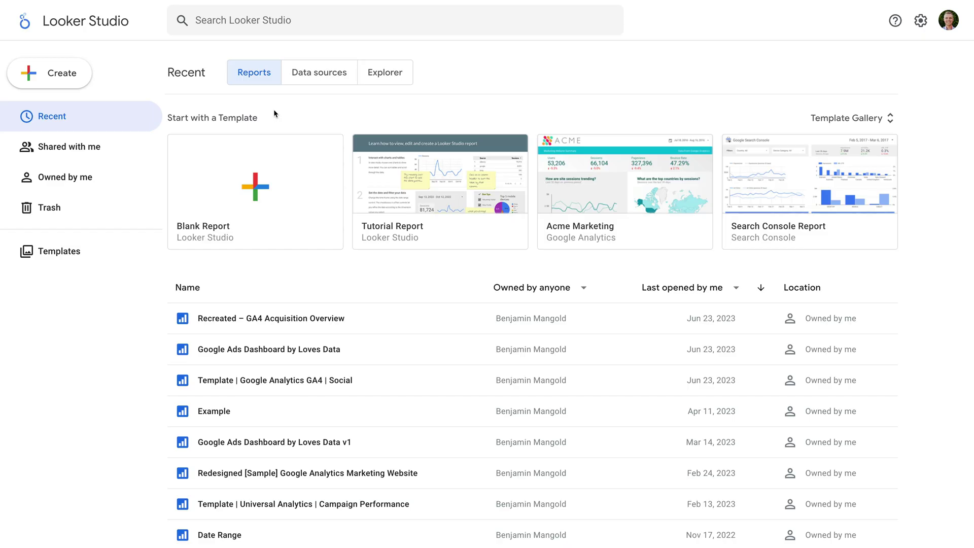
- Create a blank report connected through Google Analytics to the Demo Account's GA4 - Google Merch Shop property
left_click(301, 169)
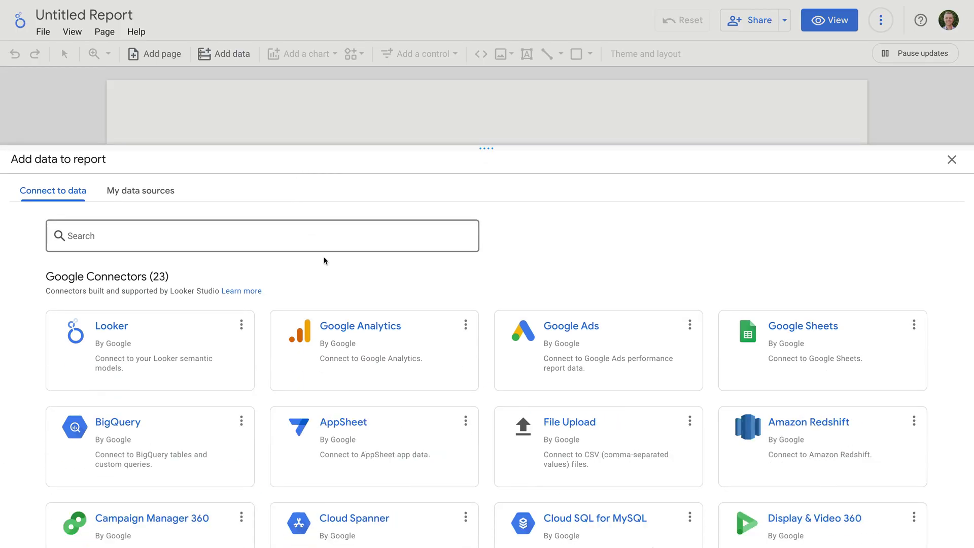
left_click(388, 339)
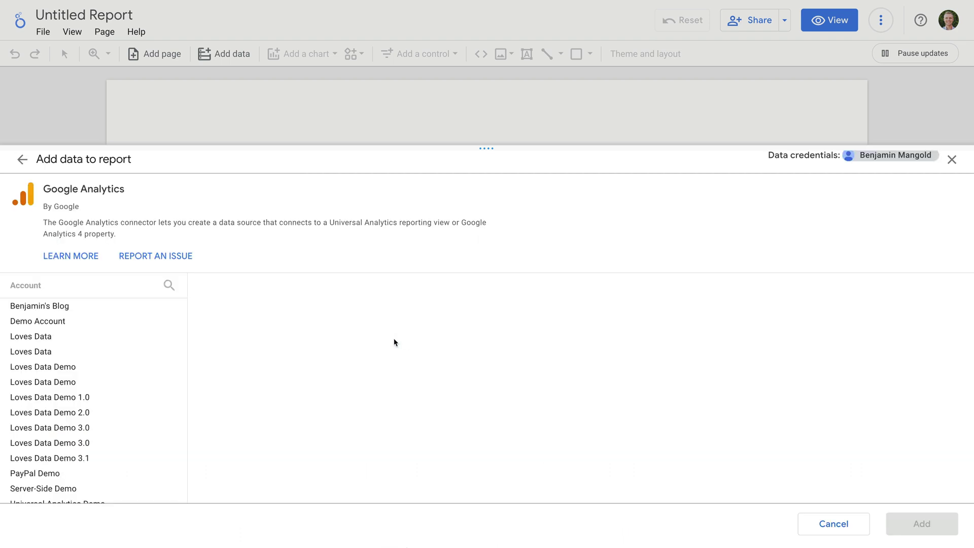
left_click(131, 323)
left_click(259, 341)
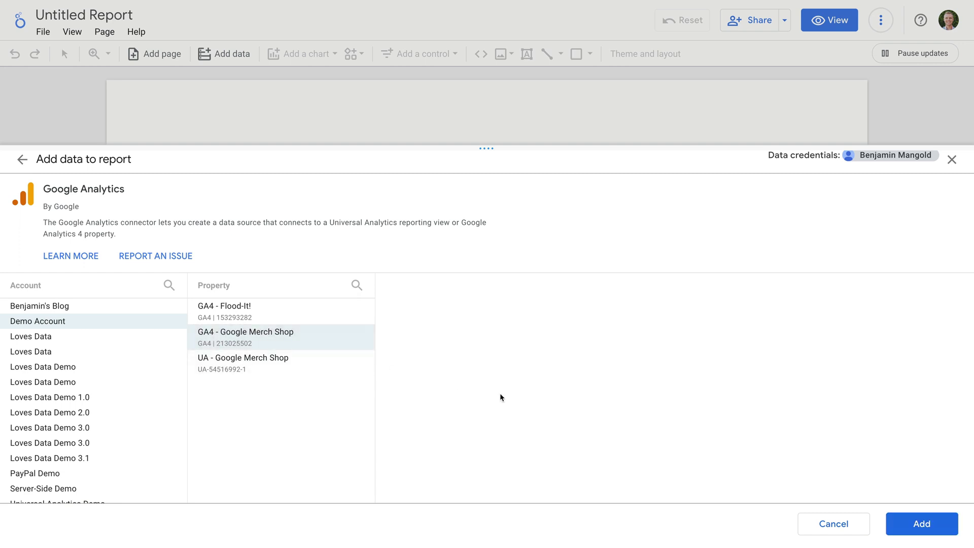
left_click(910, 521)
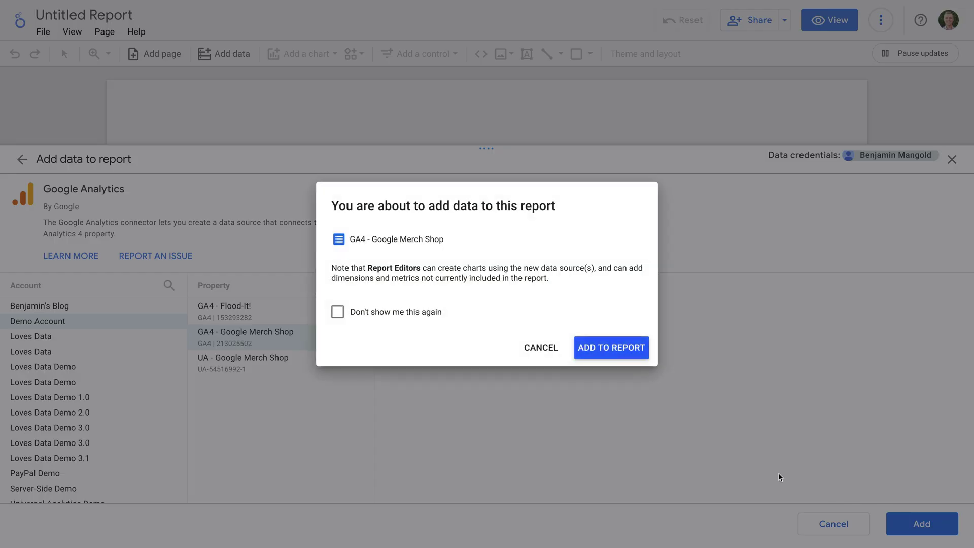
left_click(608, 350)
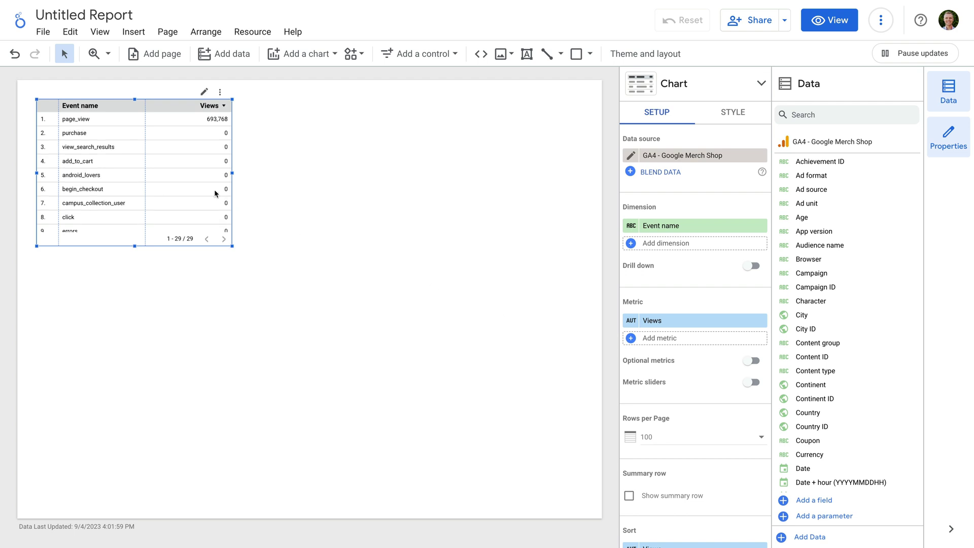
- Delete the default table and place a scorecard near the page's upper-left corner
key("Delete")
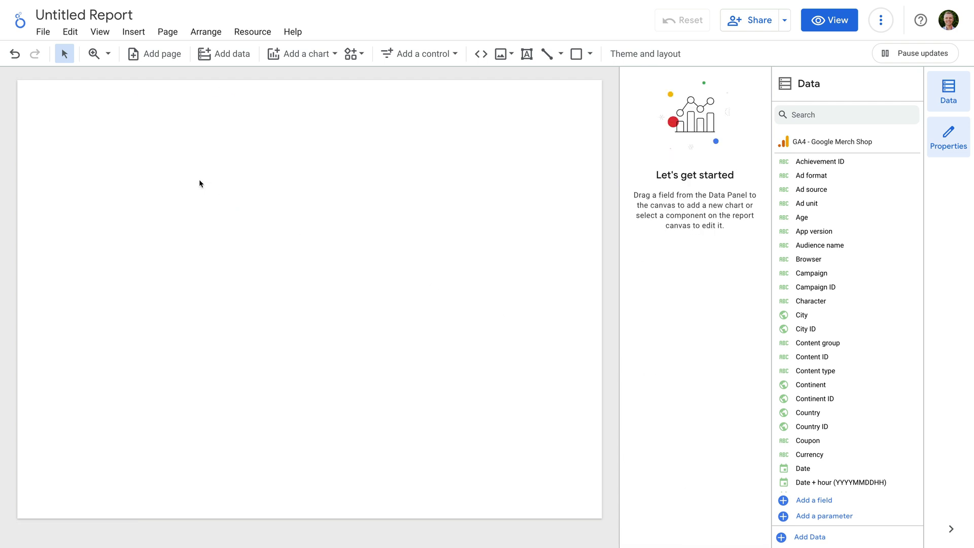
left_click(307, 54)
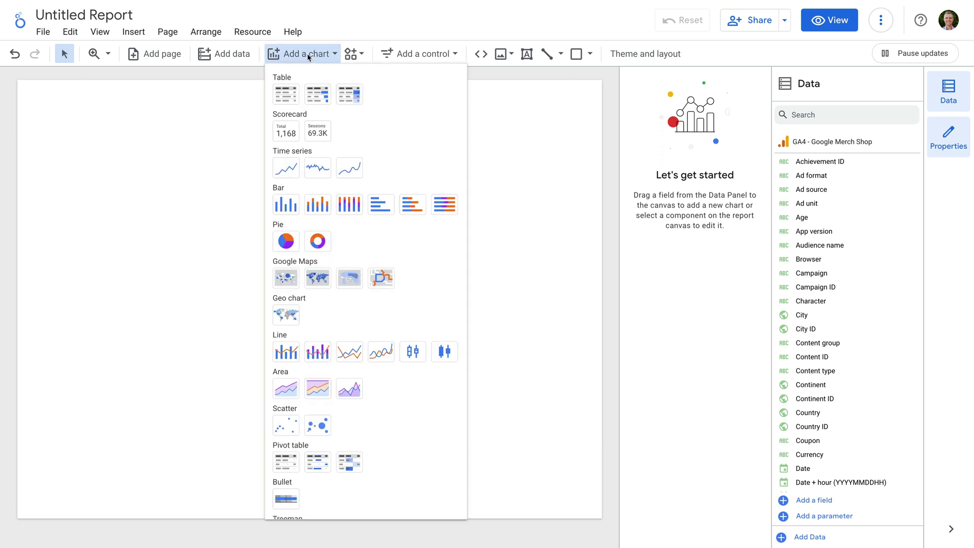
left_click(286, 133)
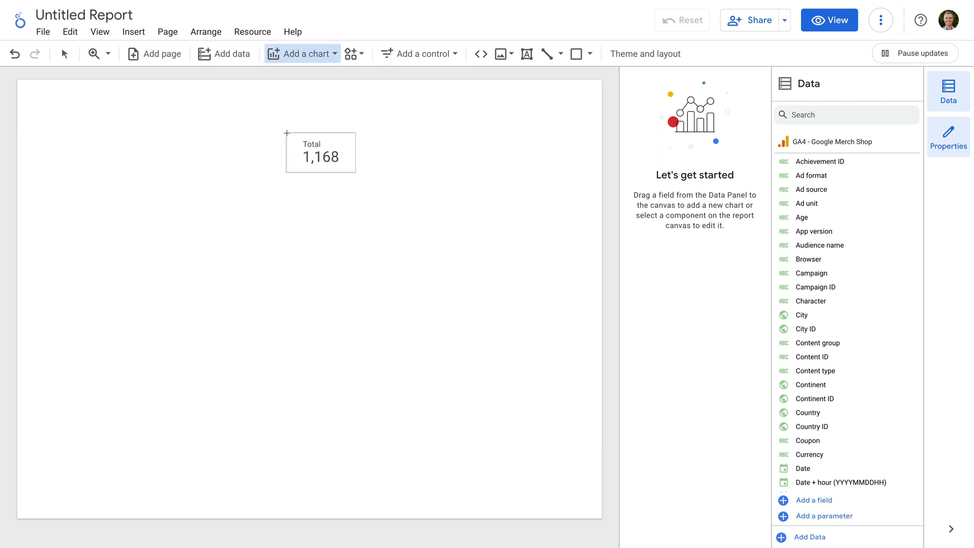
left_click(67, 117)
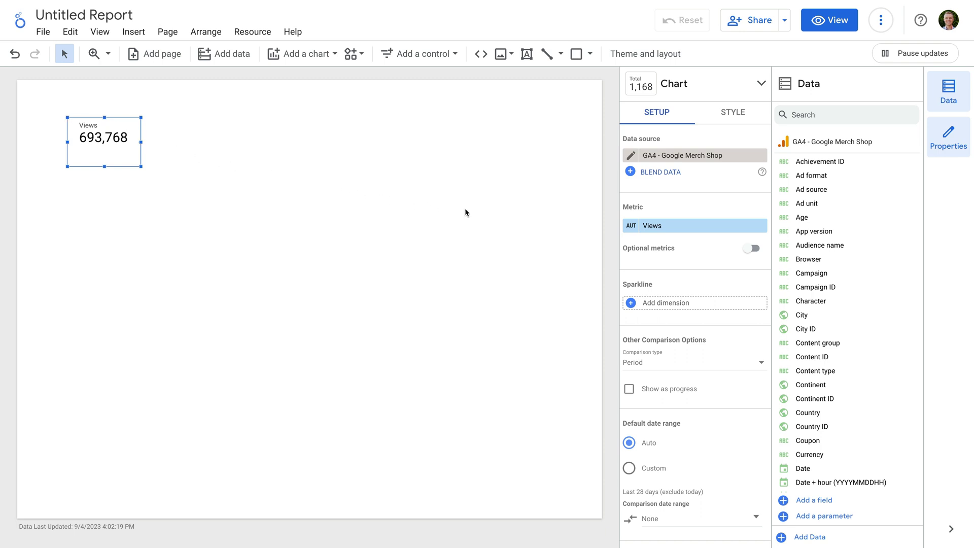
- Create a metric field named Average User Duration for the scorecard, with the formula User engagement / Total users
left_click(675, 226)
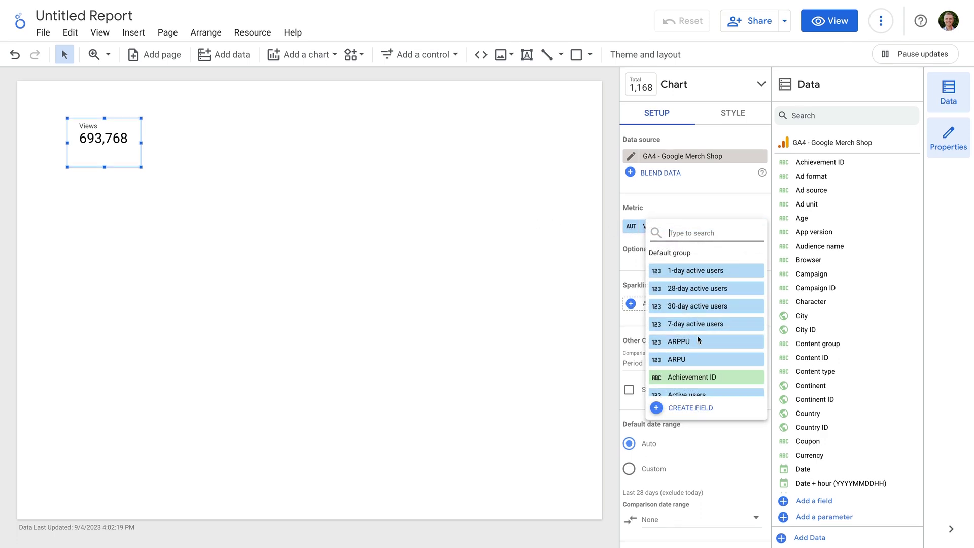
left_click(696, 408)
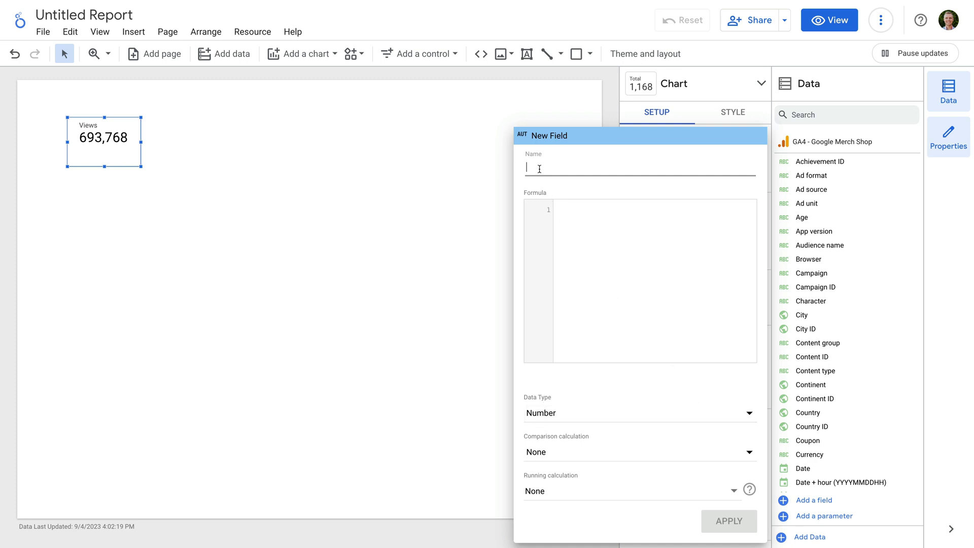
type("Average User Duration")
left_click(583, 218)
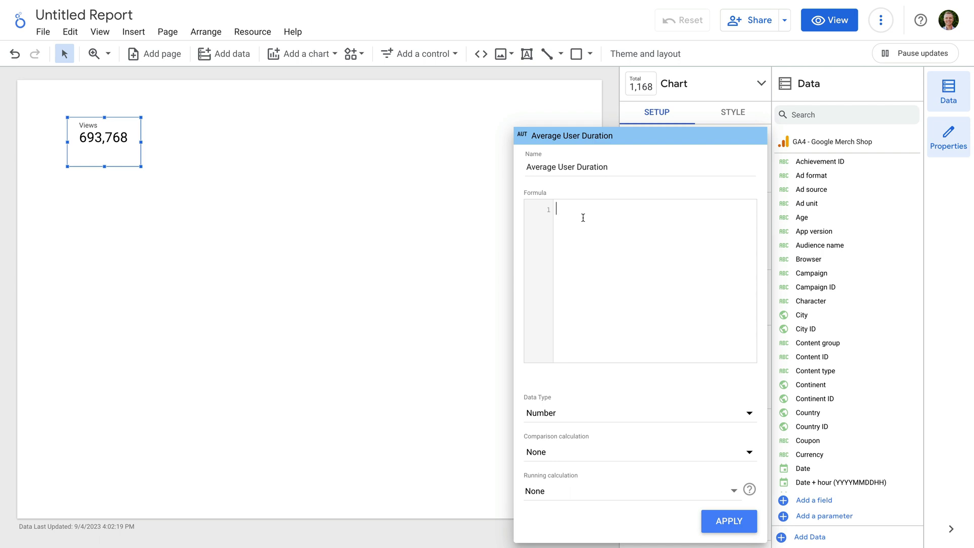
type("User En")
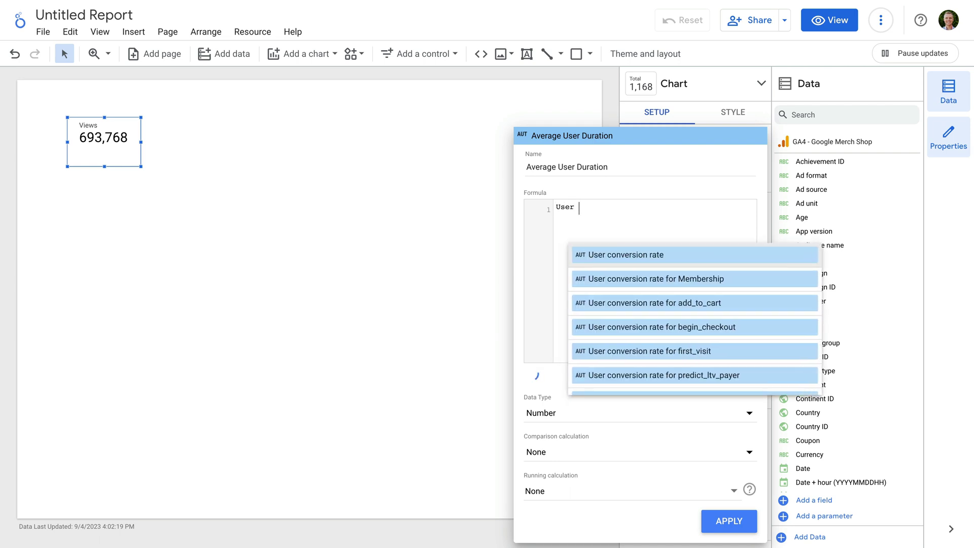
left_click(630, 255)
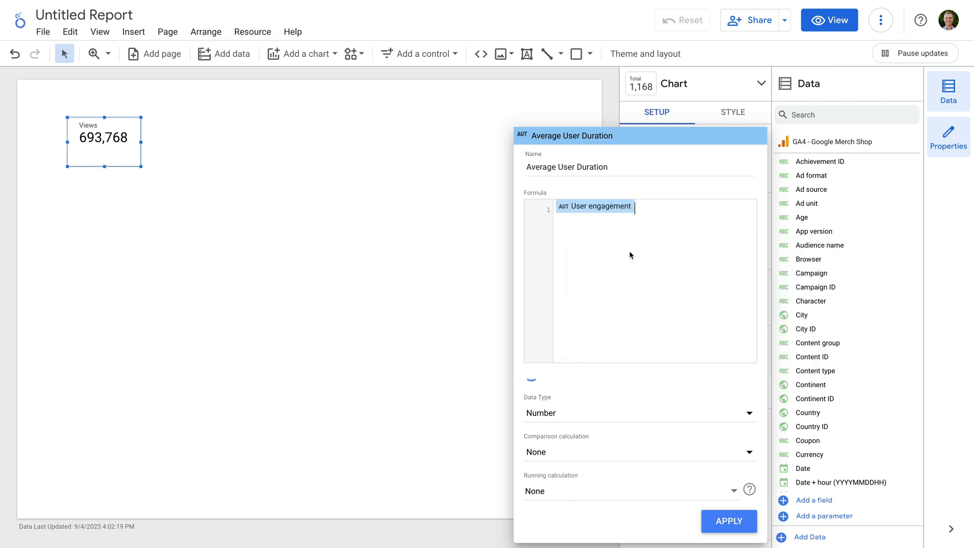
type("/Total Us")
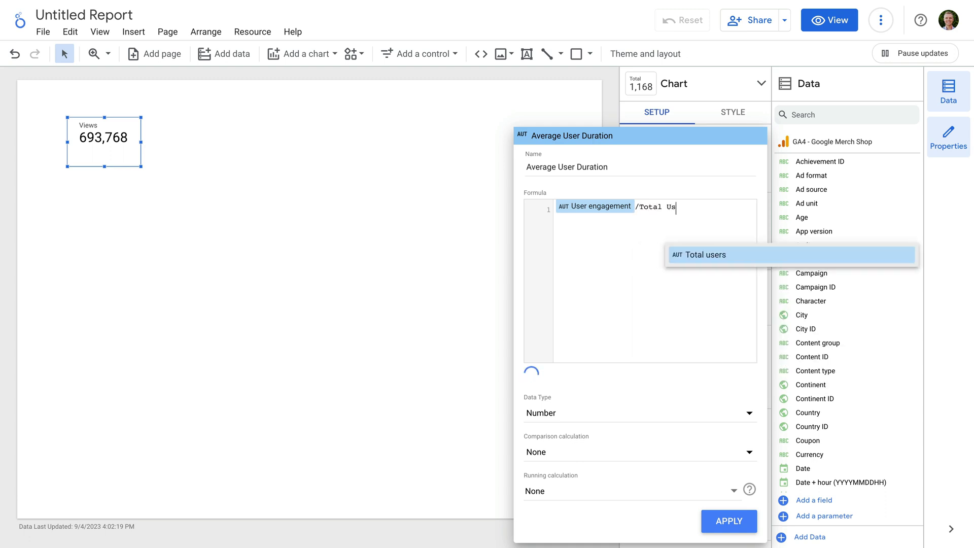
left_click(712, 255)
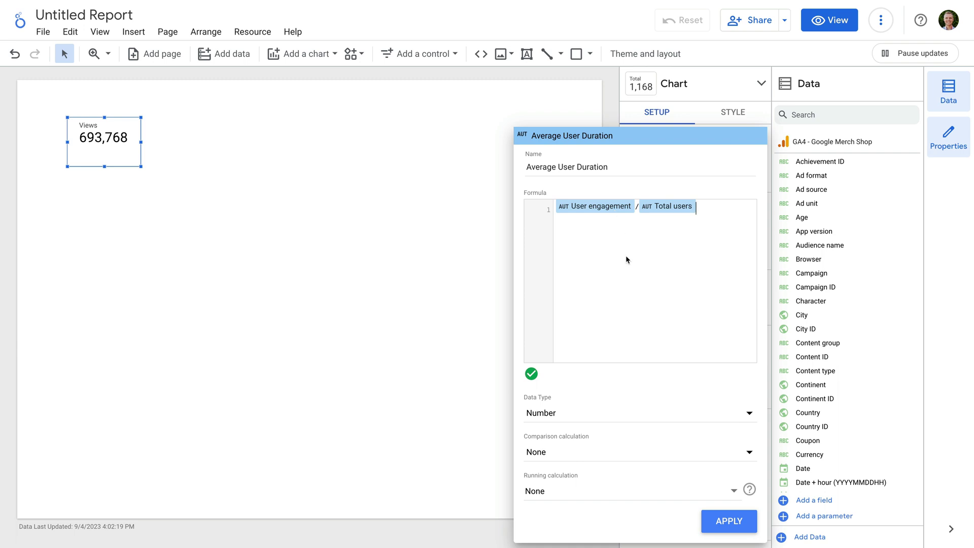
- Set the new field's data type to Duration (sec.) and apply it to the scorecard
left_click(559, 412)
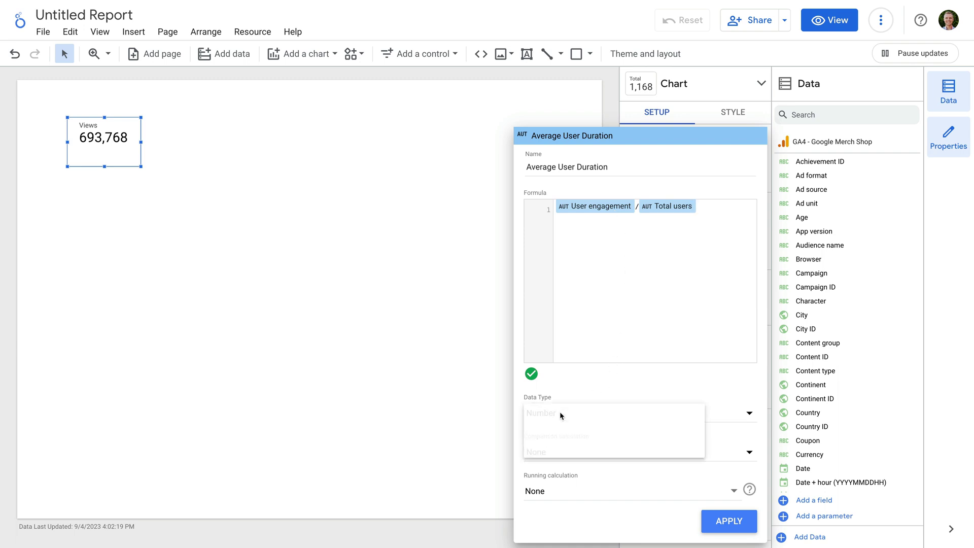
mouse_move(604, 426)
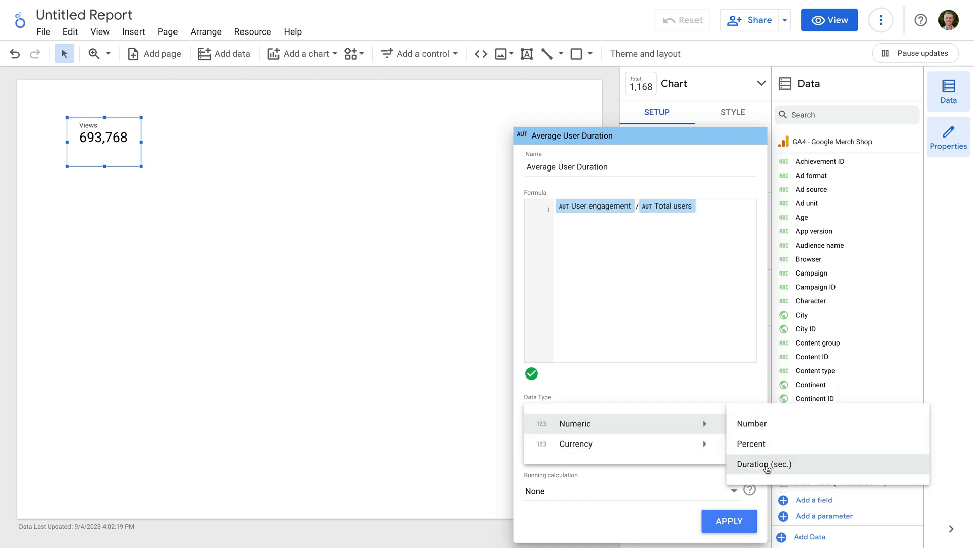
left_click(768, 469)
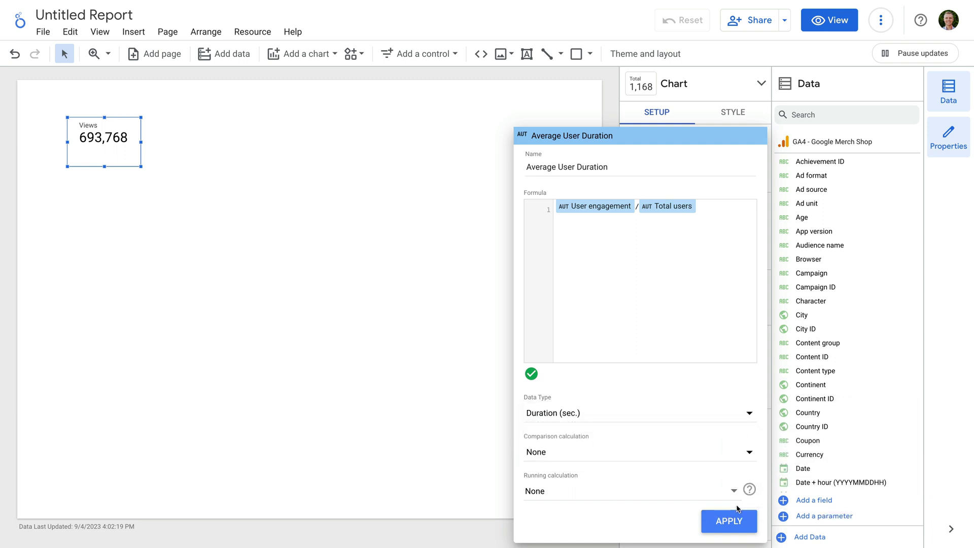
left_click(729, 521)
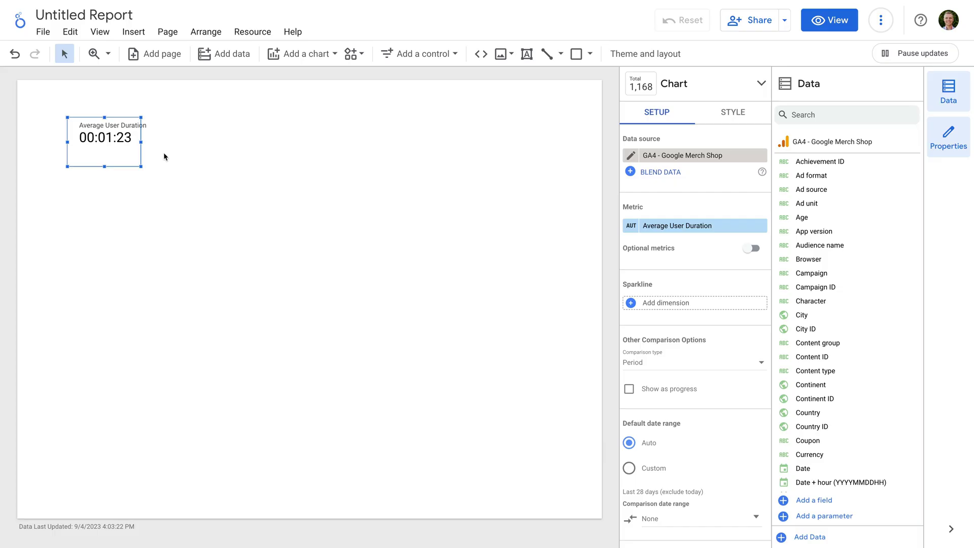
- Insert a plain table below the scorecard, aligned with its left edge, and enlarge it to show ten rows
left_click(301, 61)
left_click(286, 93)
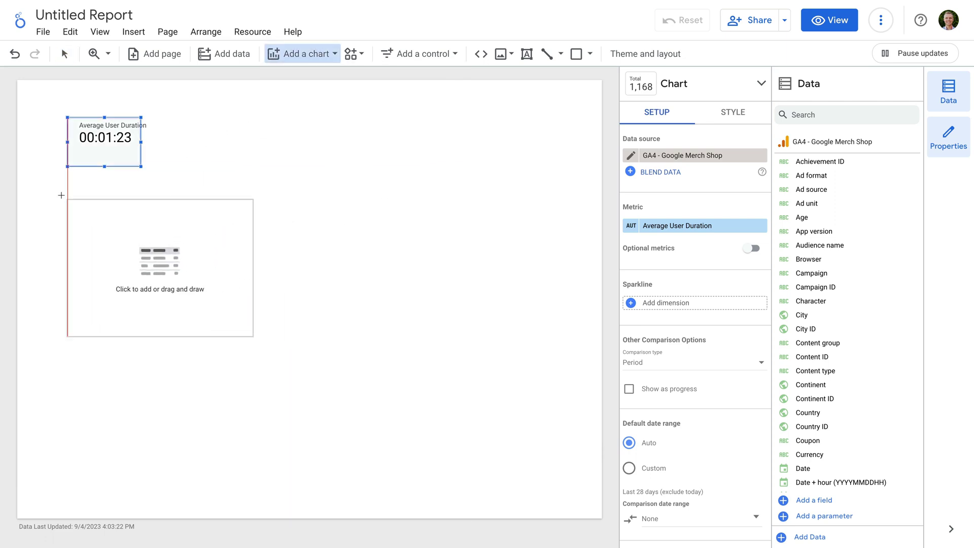
left_click(67, 188)
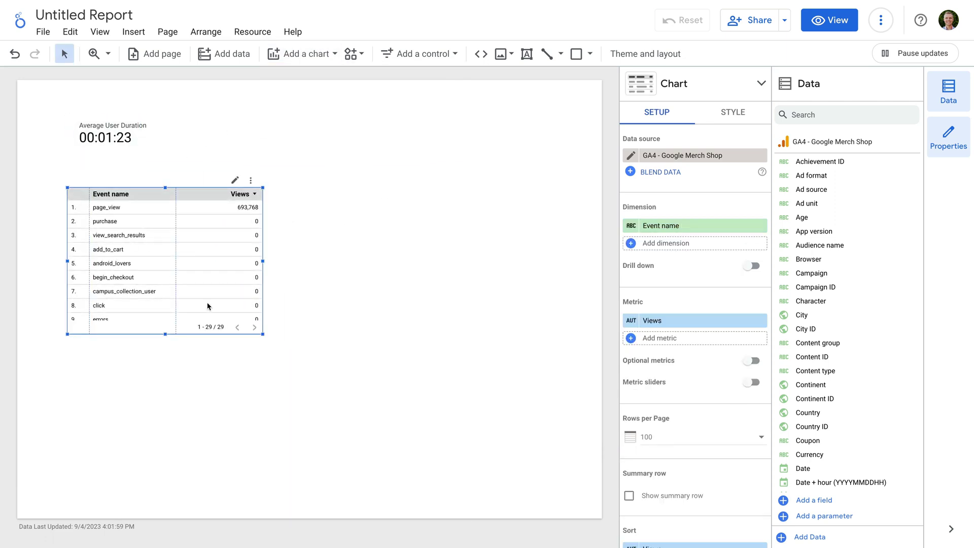
left_click_drag(263, 335, 402, 354)
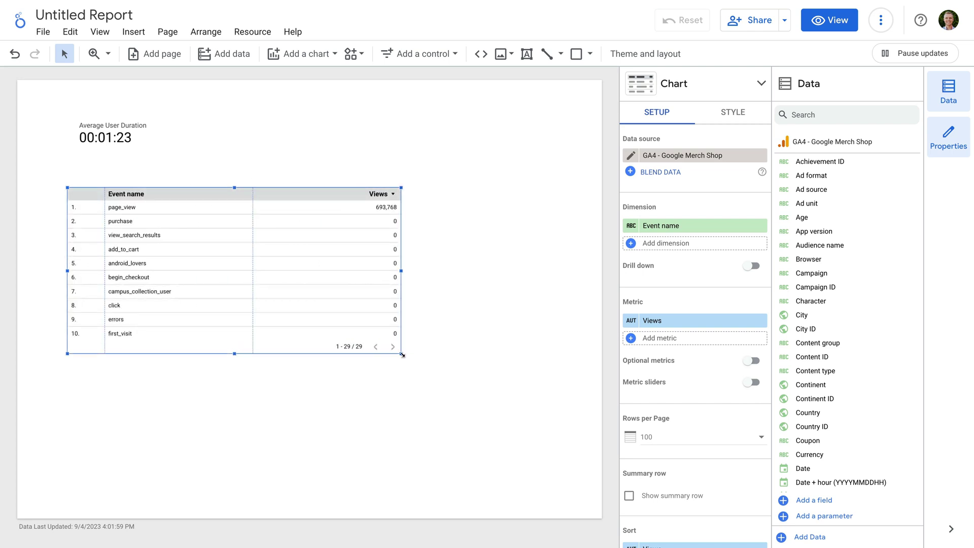
- Set the table's dimension to Session default channel group and its metric to Sessions
left_click(686, 229)
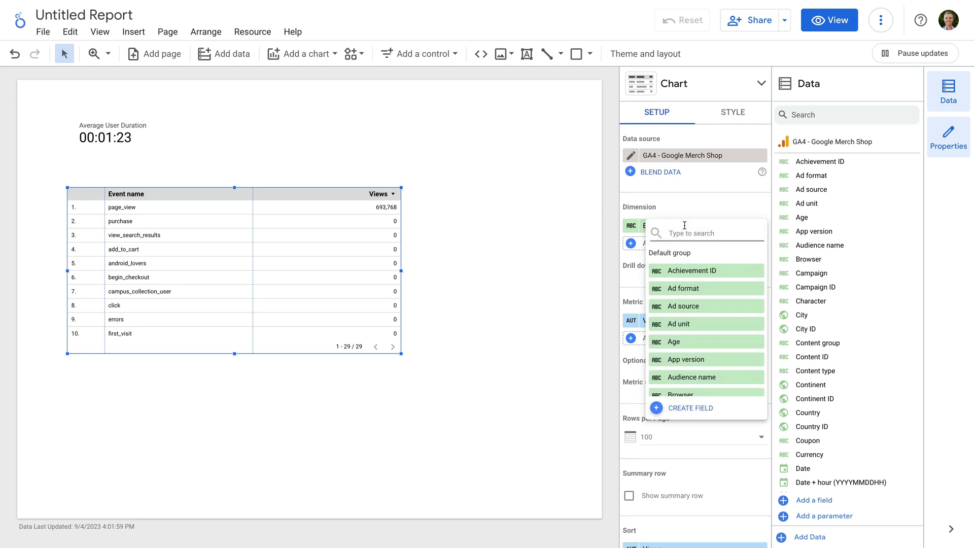
type("session defau")
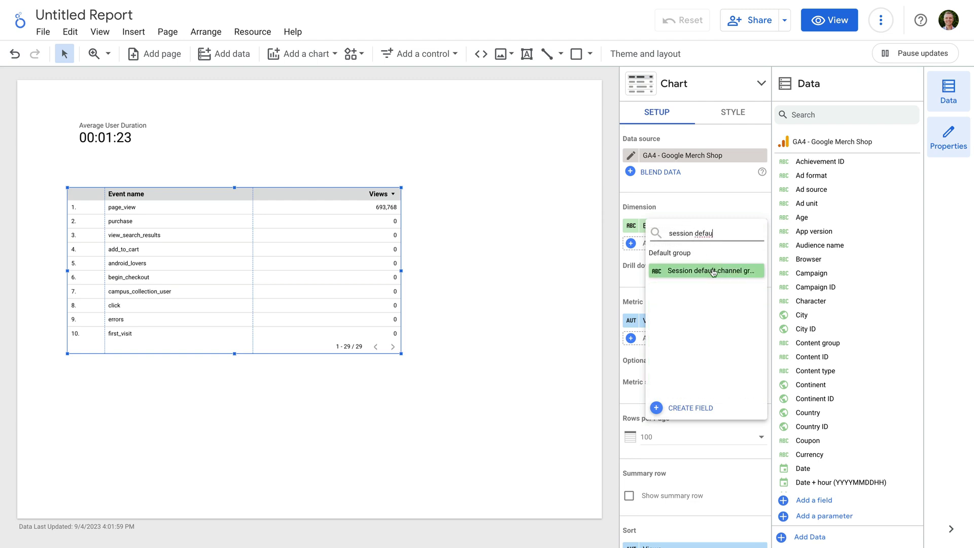
left_click(712, 270)
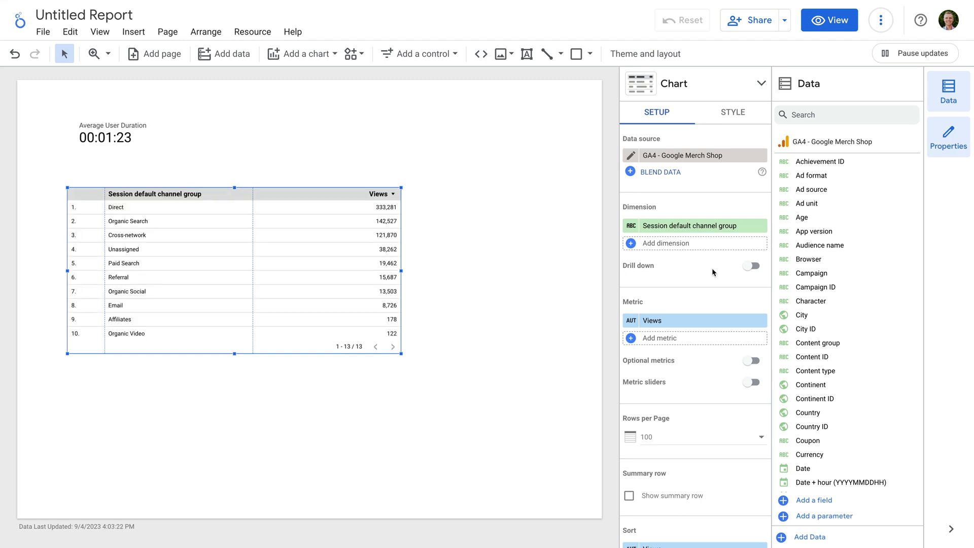
left_click(702, 322)
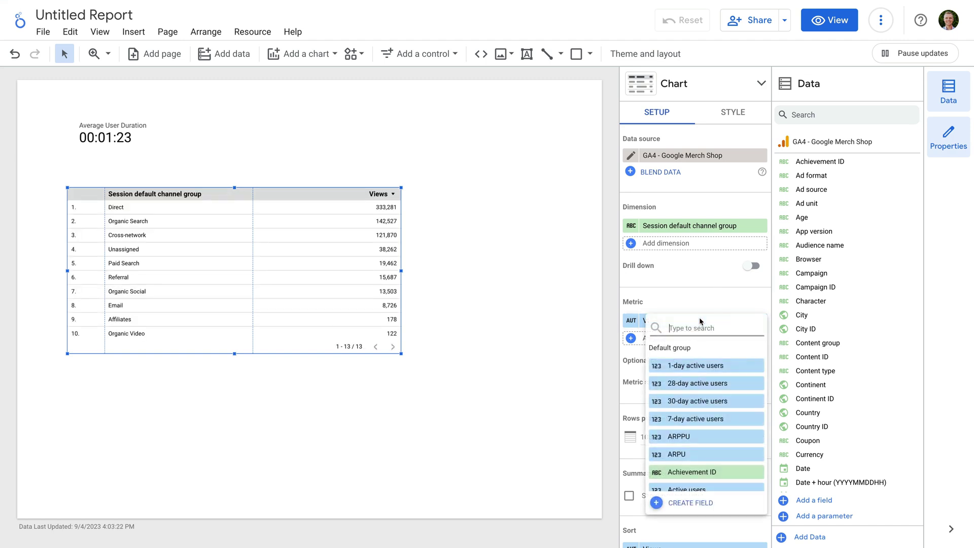
type("sessions")
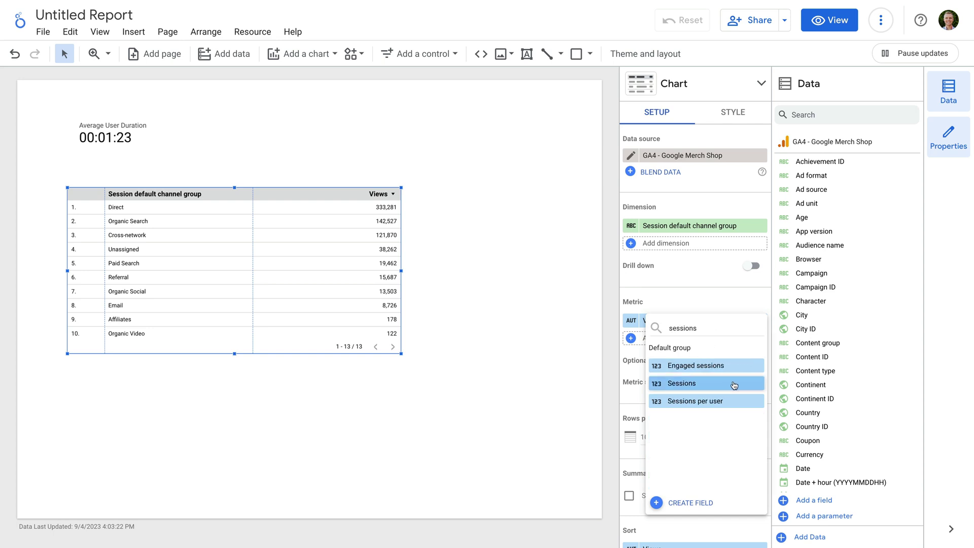
left_click(734, 384)
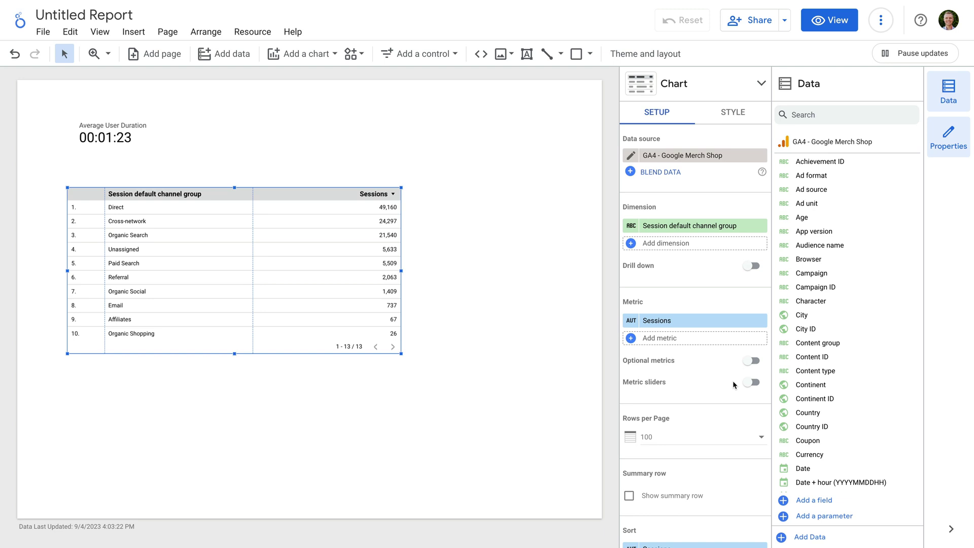
- Search the metrics available to the table for Average User Duration
left_click(673, 339)
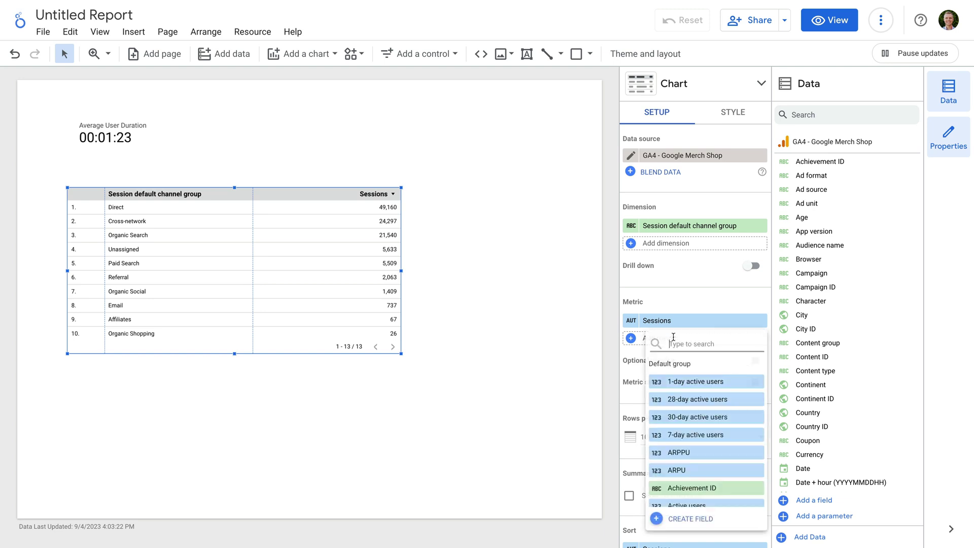
type("Average User Duration")
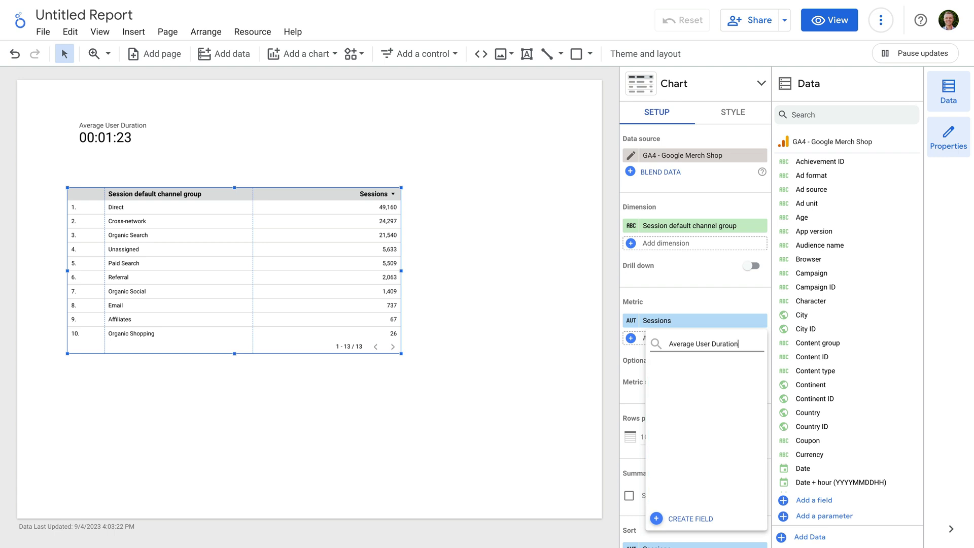
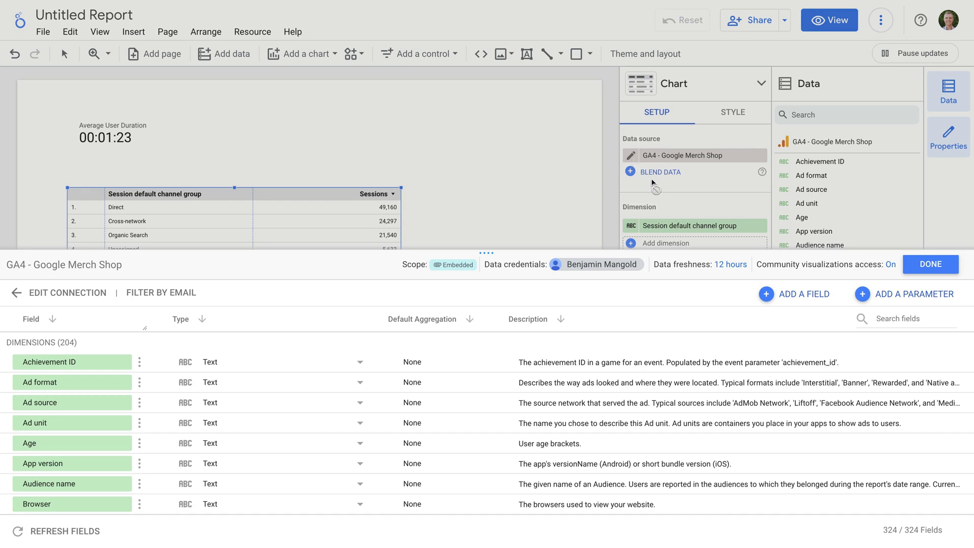
- Add a calculated field named Average User Duration to the GA4 - Google Merch Shop data source
left_click(797, 294)
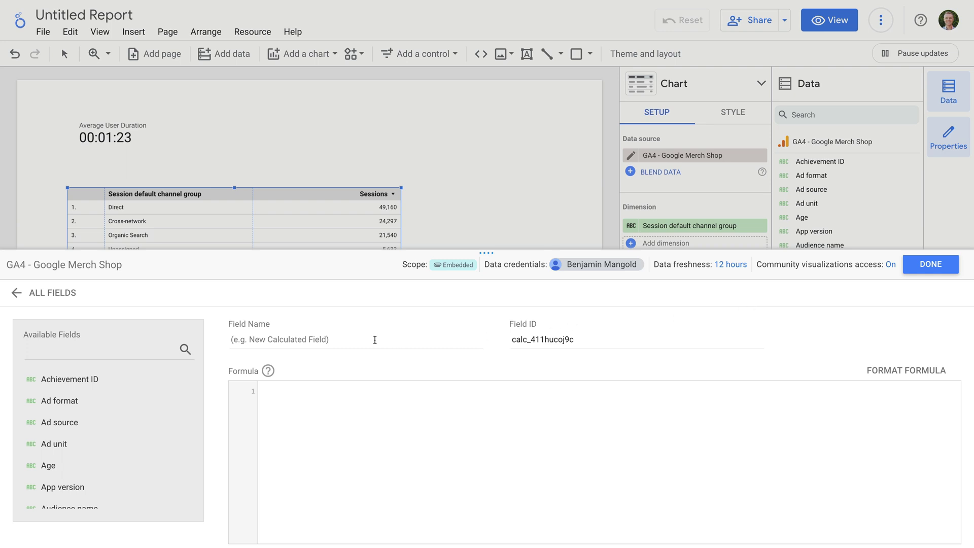
left_click(333, 340)
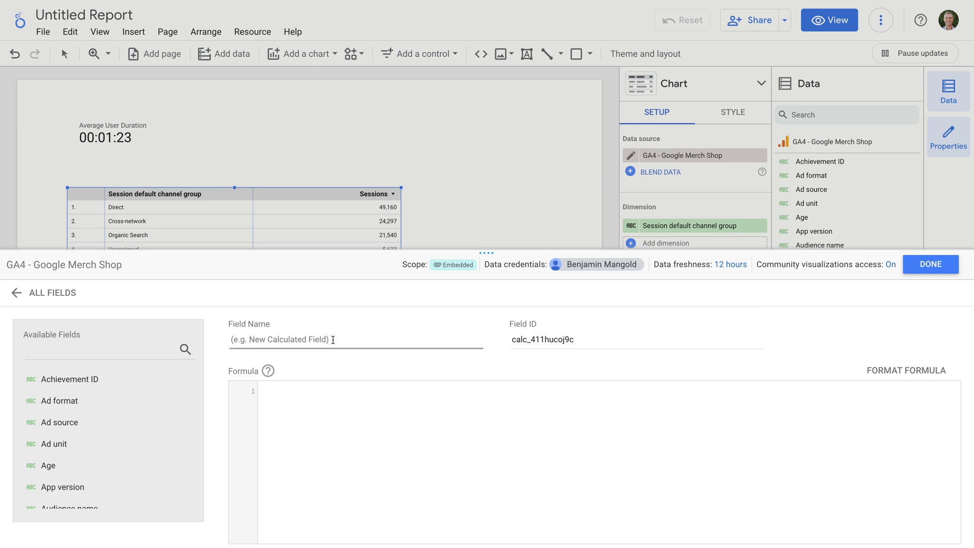
type("Average User ")
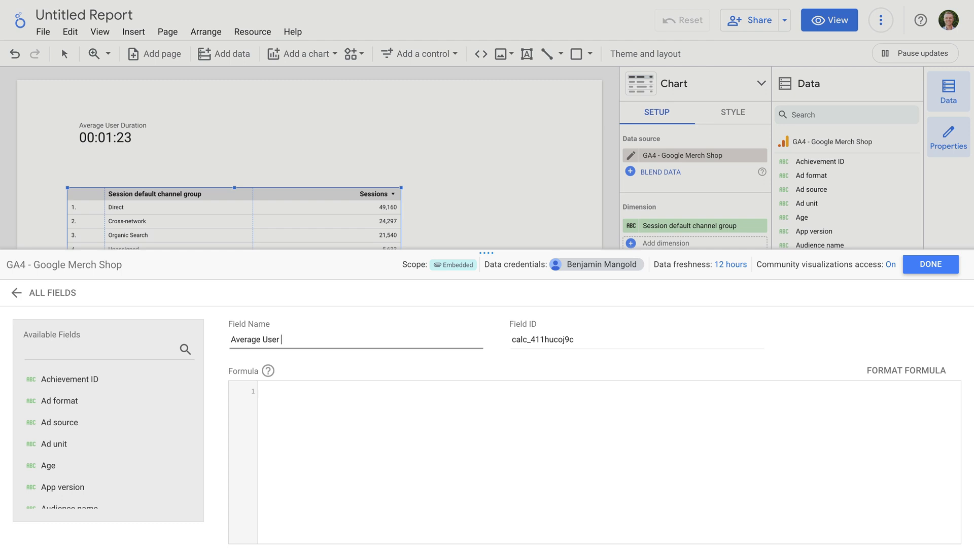
type("Duration")
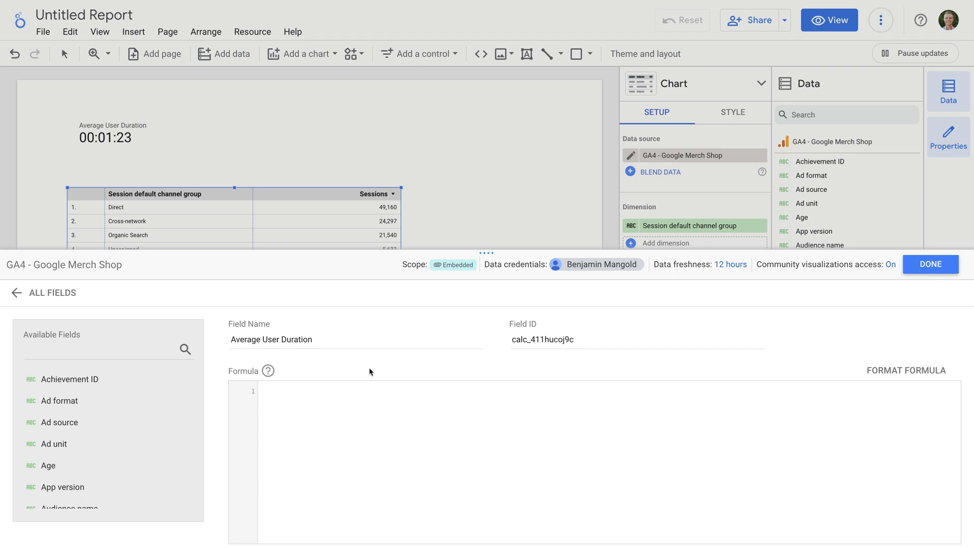
- Define the field's formula as User engagement / Total users, save it and return to the full field list
left_click(313, 386)
type("User En")
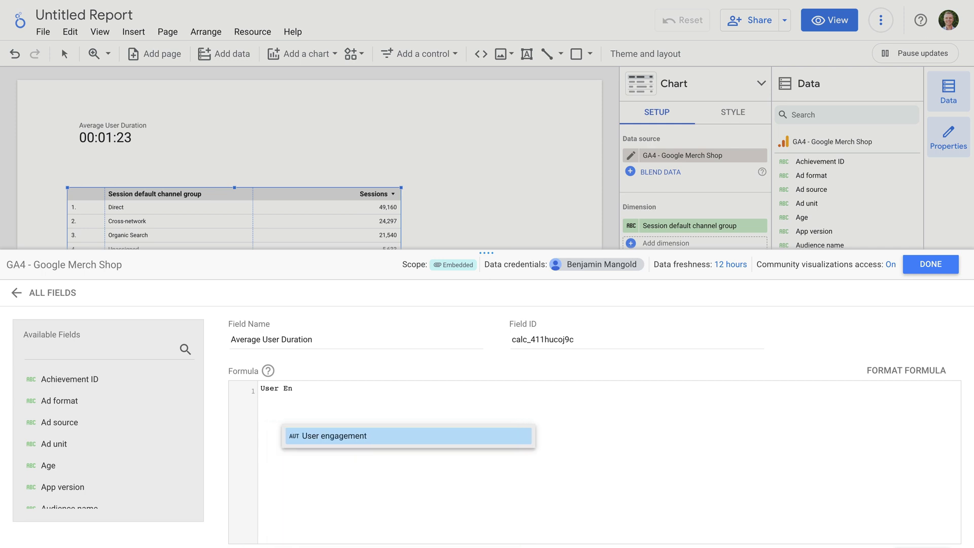
left_click(376, 440)
type("/")
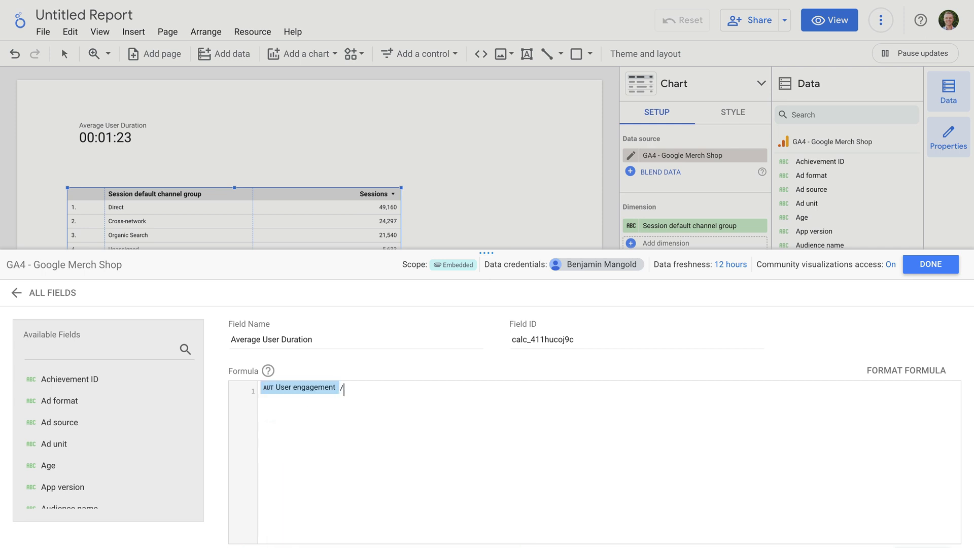
type("Total user")
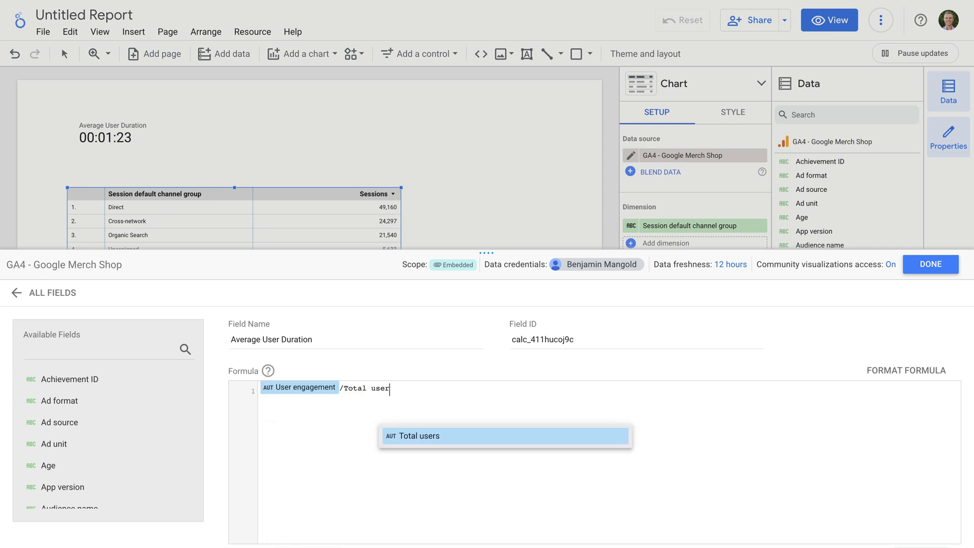
left_click(426, 437)
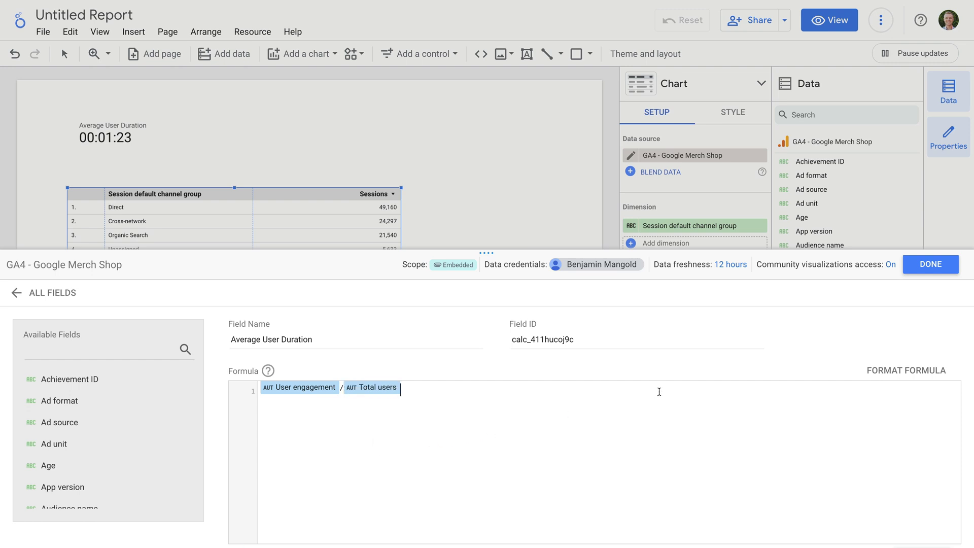
scroll(744, 354, "down", 1)
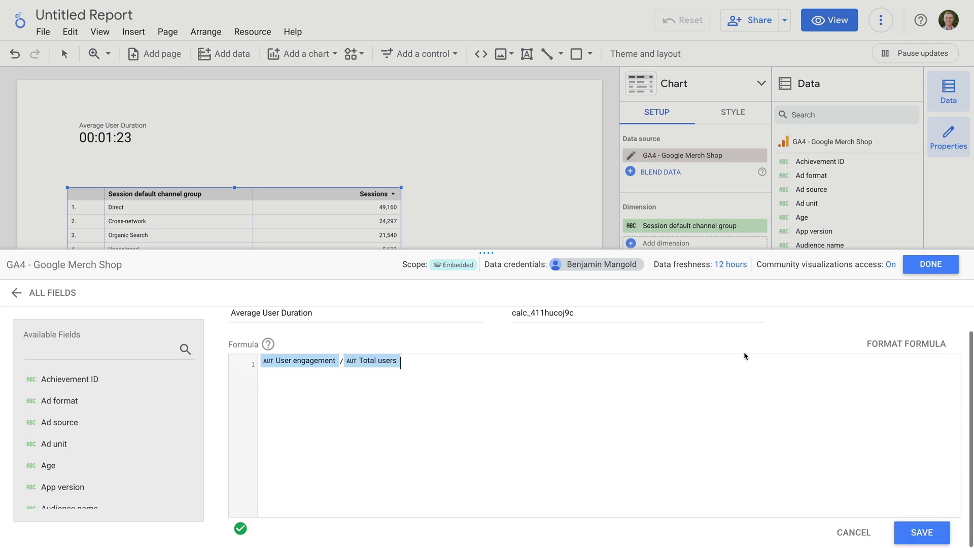
left_click(938, 534)
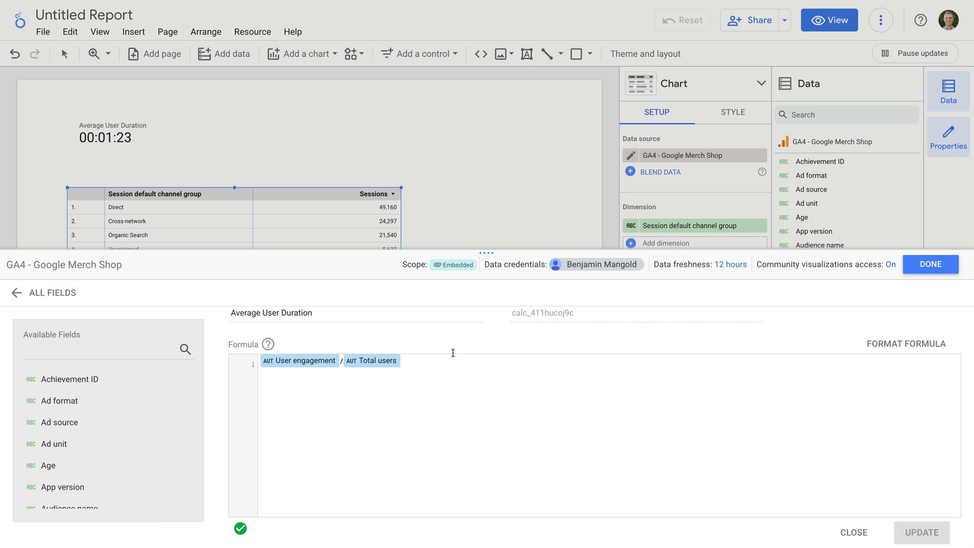
left_click(71, 293)
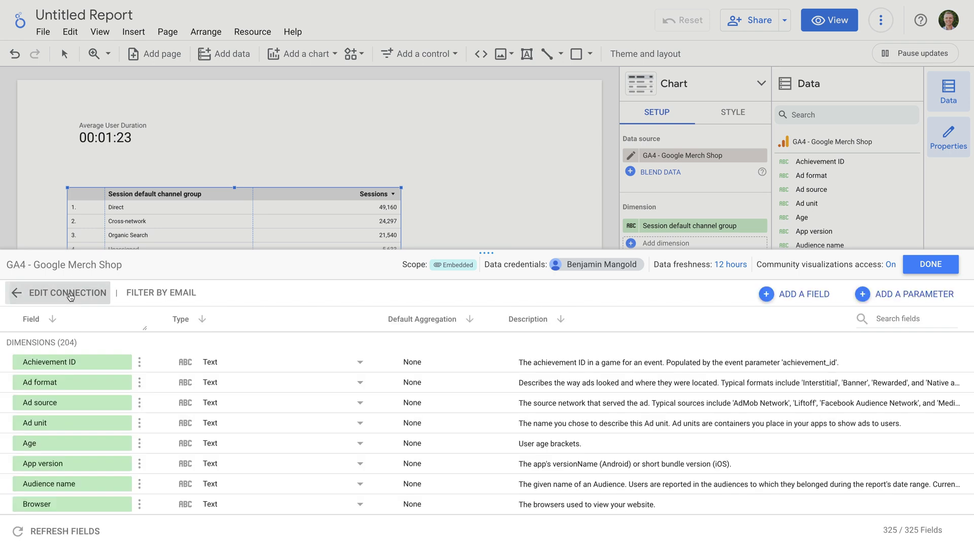
- Find Average User Duration among the data source fields, set its type to Duration (sec.) and finish editing the data source
left_click(886, 318)
type("A")
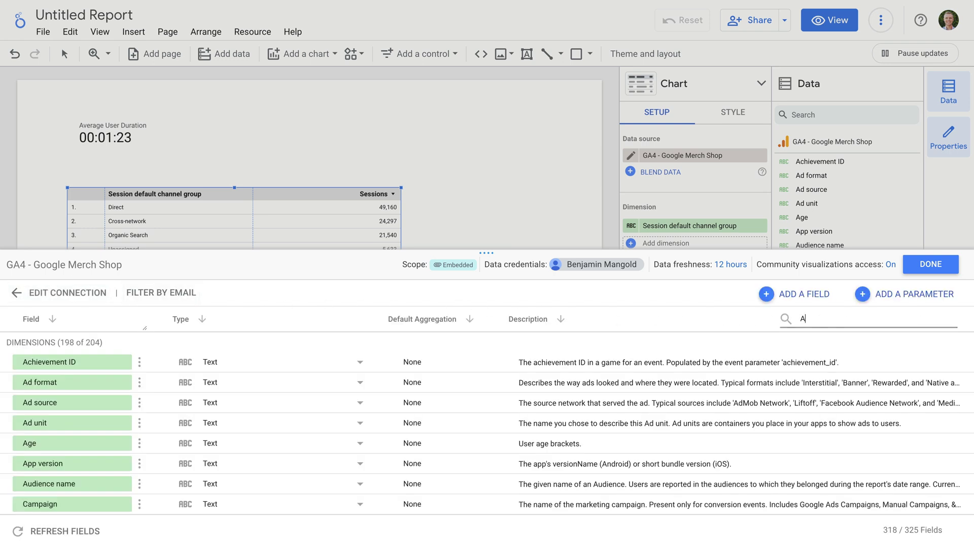
type("verage User ")
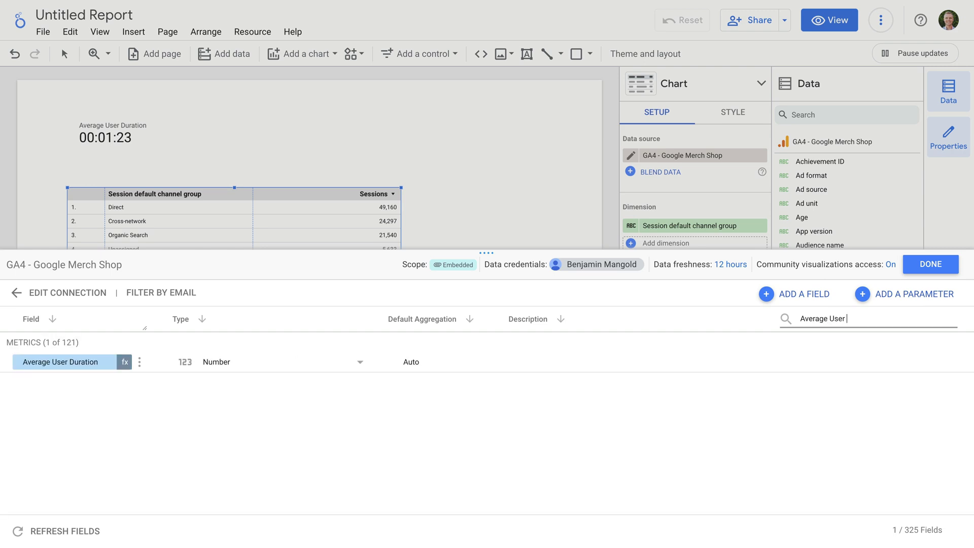
type("Duration")
left_click(258, 370)
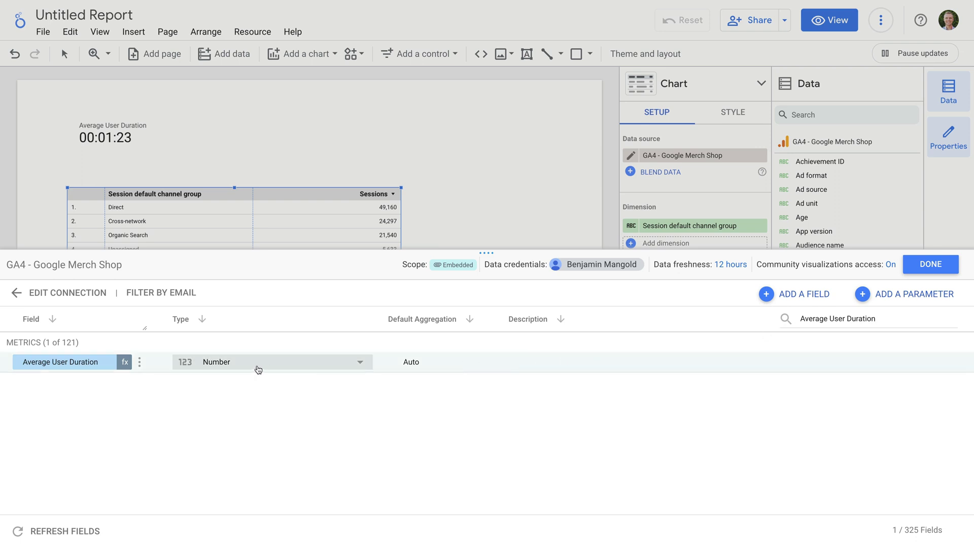
mouse_move(276, 394)
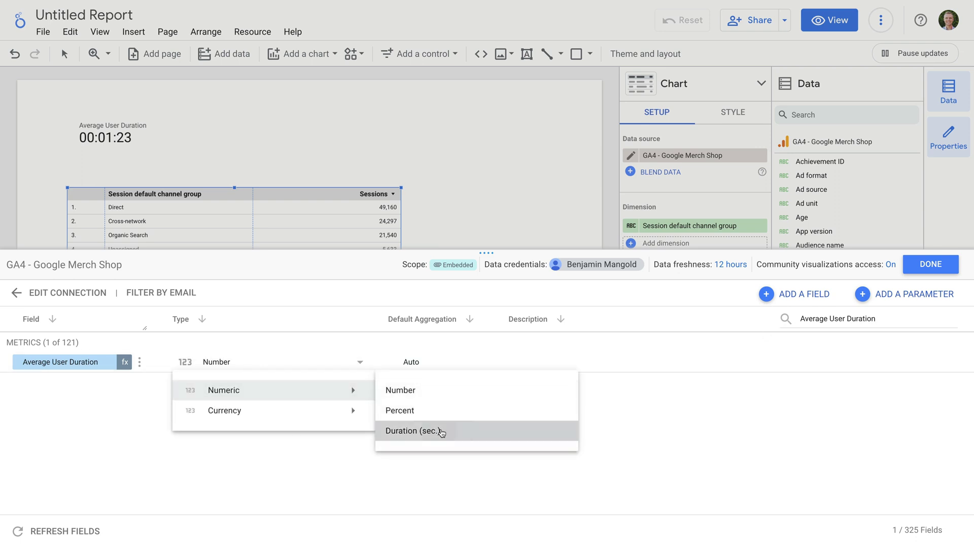
left_click(441, 431)
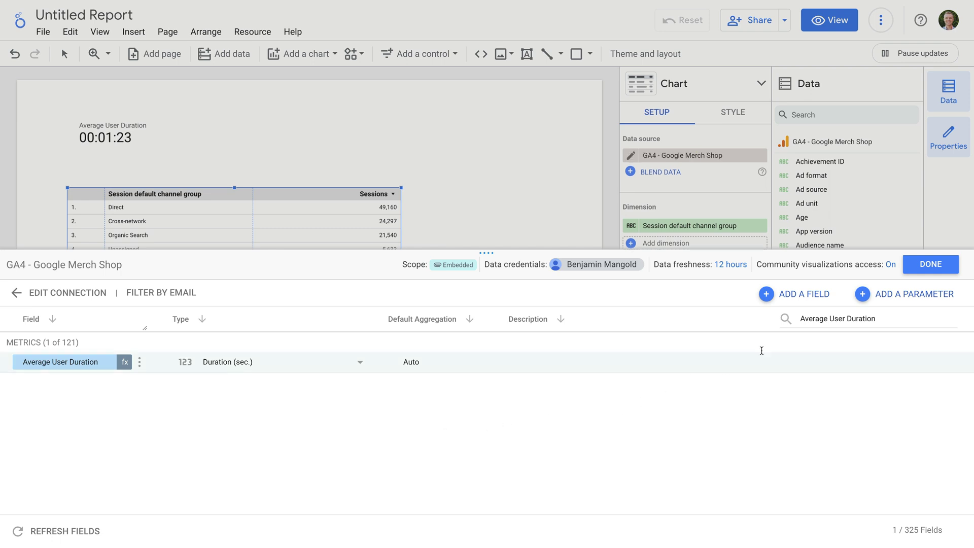
left_click(931, 265)
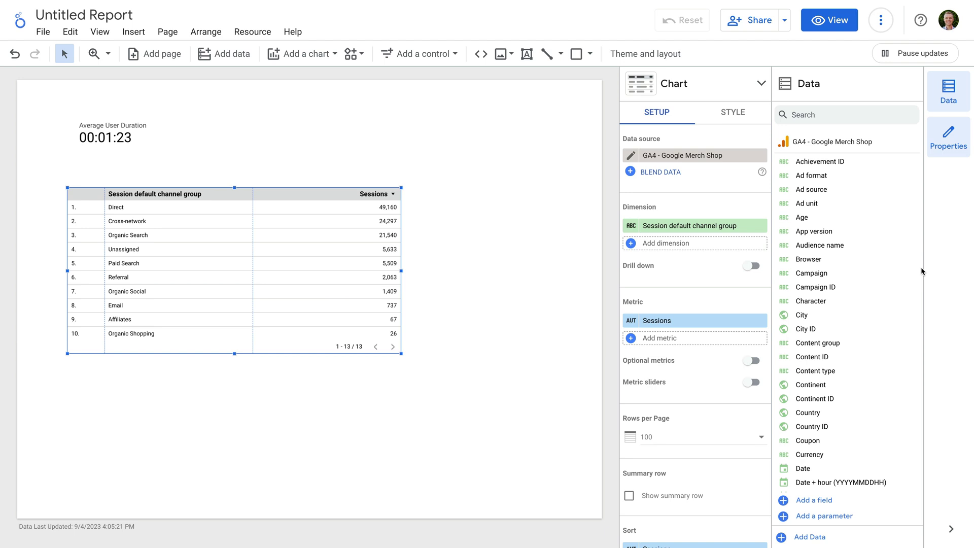
- Add Average User Duration as a second metric of the channel group table
left_click(673, 338)
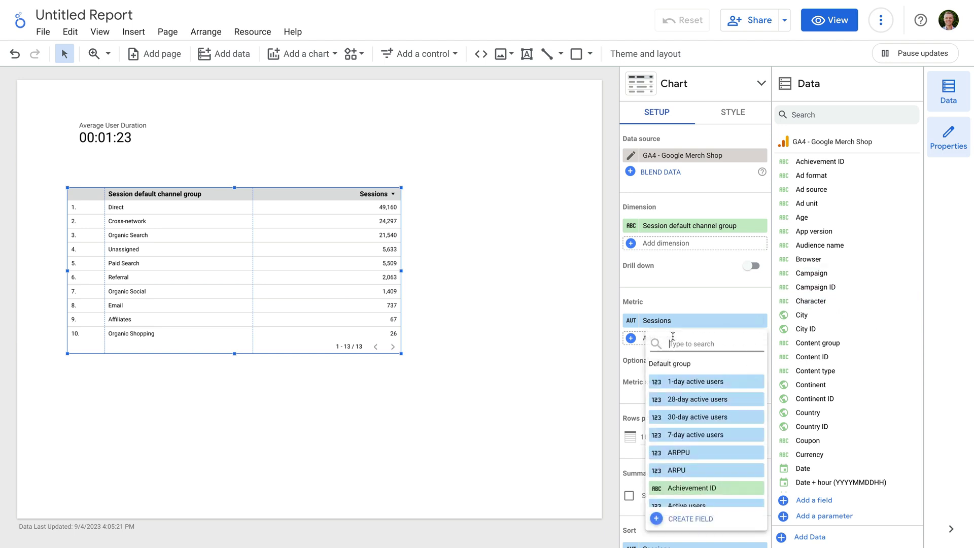
type("Average")
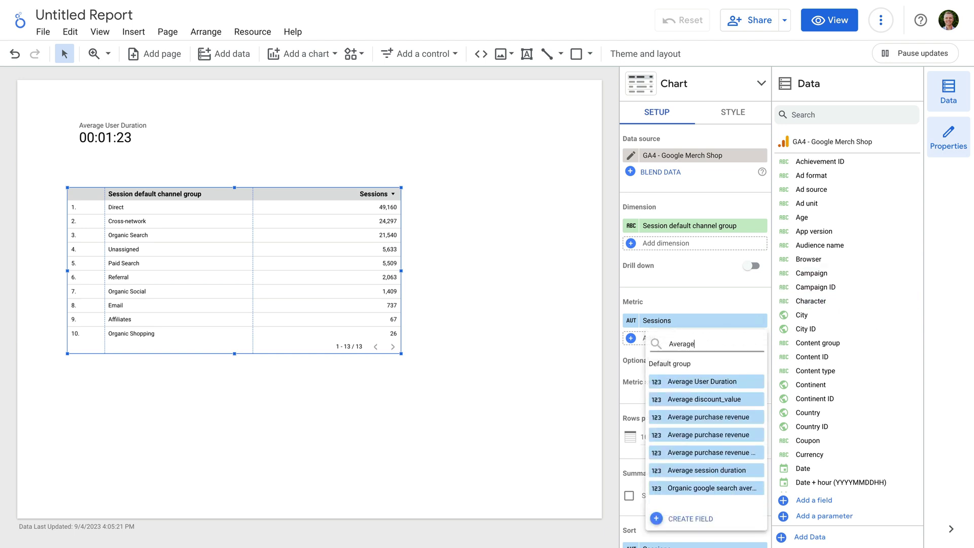
type(" User Duration")
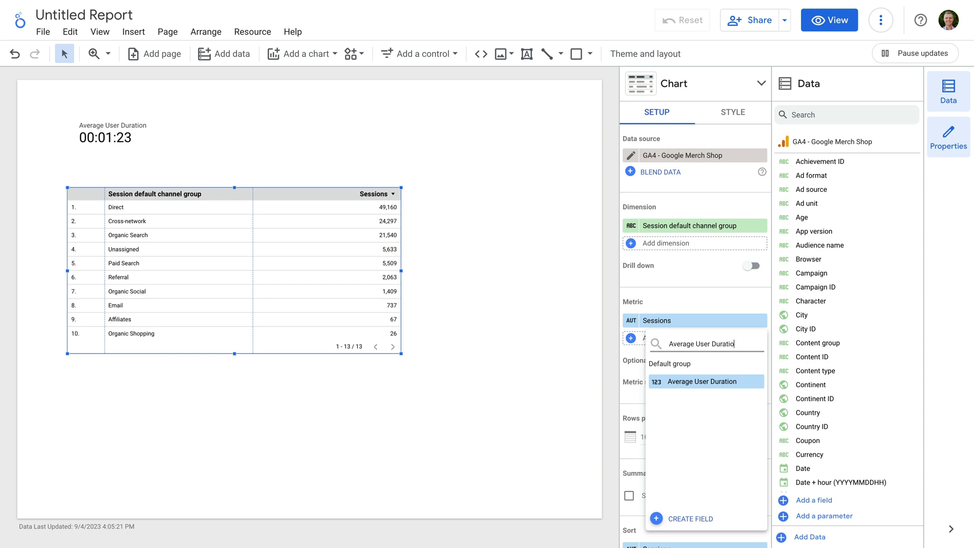
left_click(751, 386)
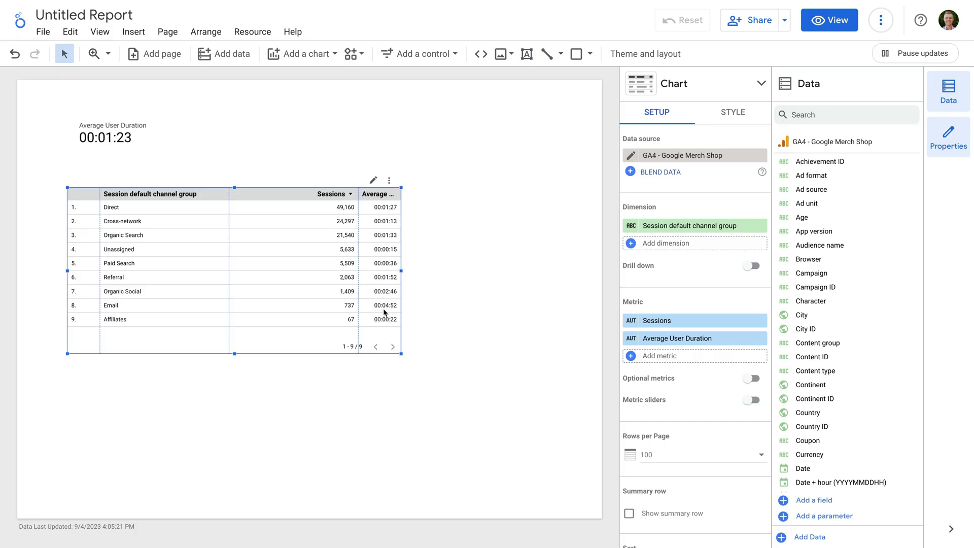
- Insert a second scorecard to the right of the Average User Duration scorecard, aligned with its top edge
left_click(308, 60)
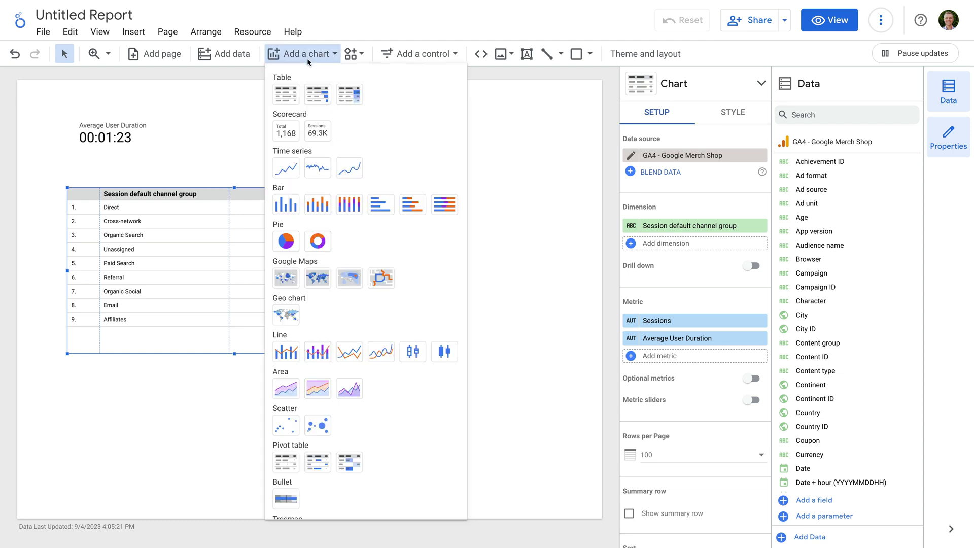
left_click(285, 136)
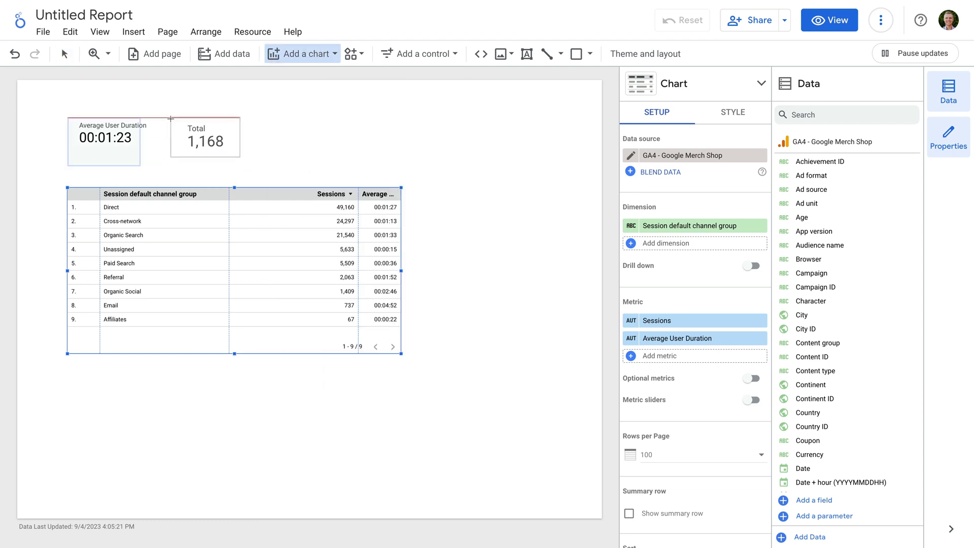
left_click(172, 119)
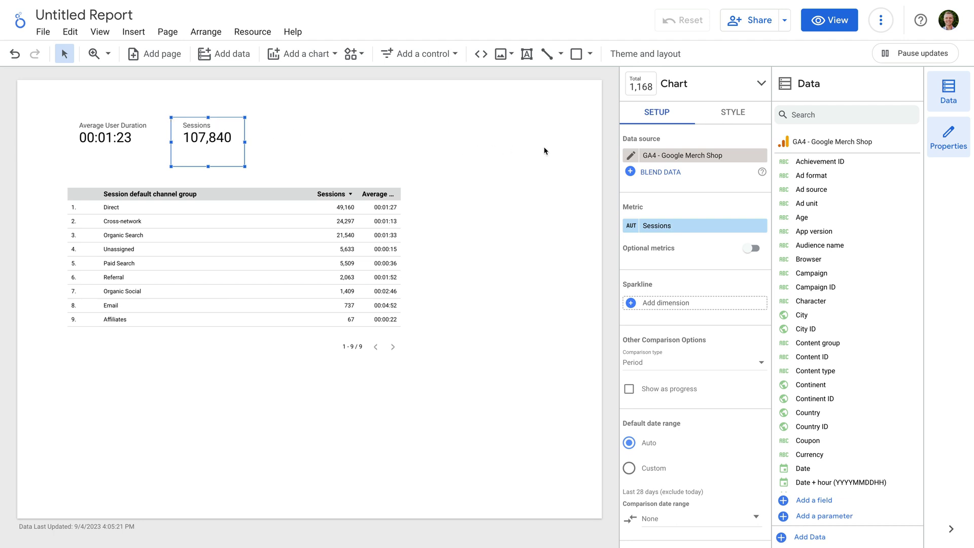
- Add a calculated field named Average Conversions Per User to the new scorecard's data source
left_click(631, 157)
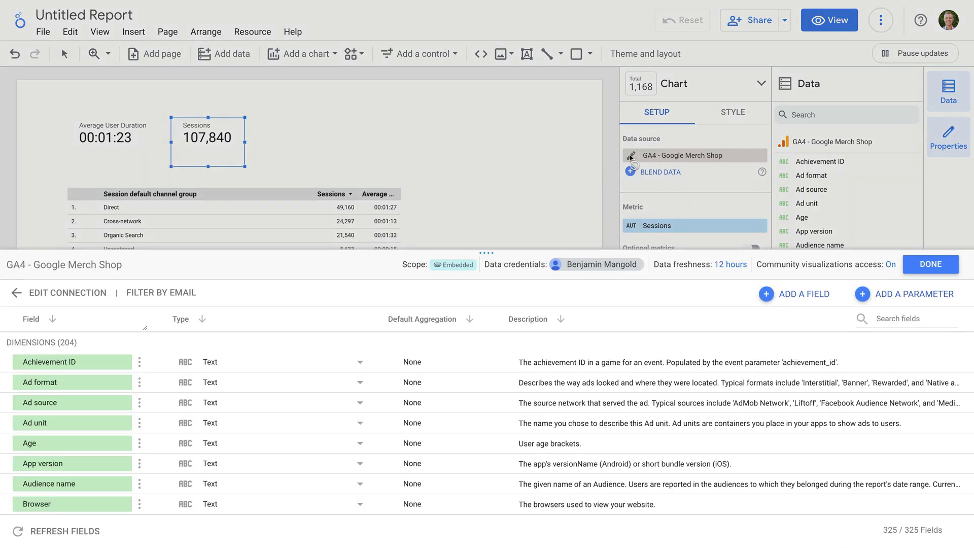
left_click(795, 295)
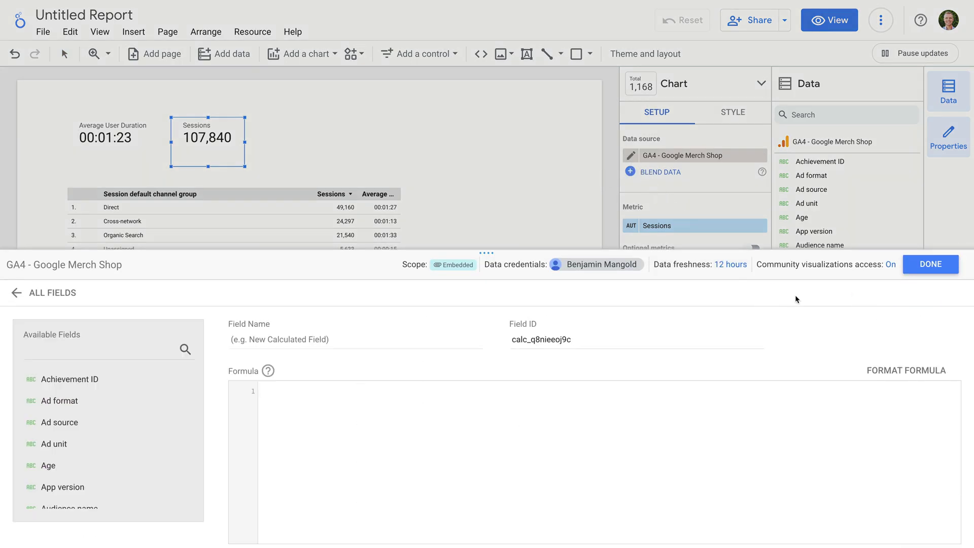
left_click(455, 343)
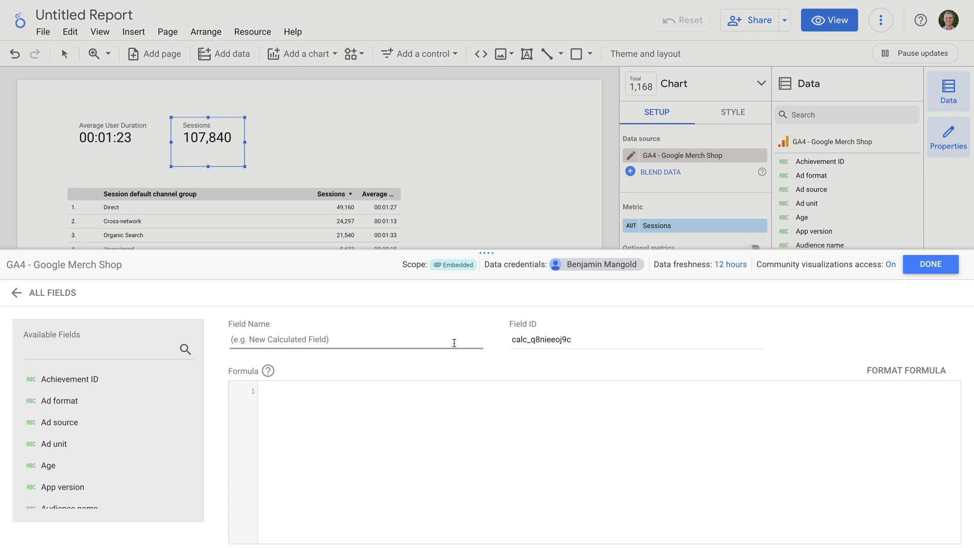
type("Average Conversions P")
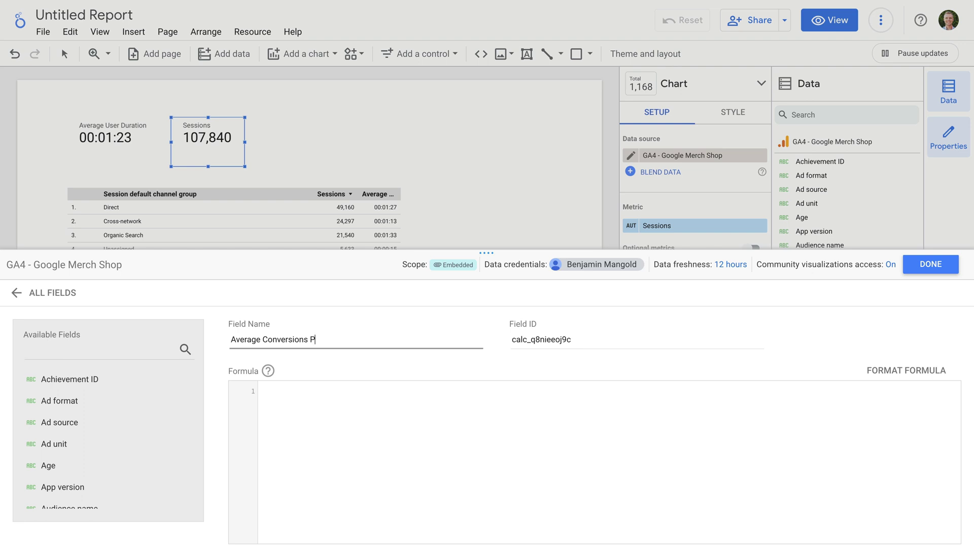
type("er User")
- Define the conversions field's formula as Conversions / Total users, save it and finish editing the data source
left_click(465, 389)
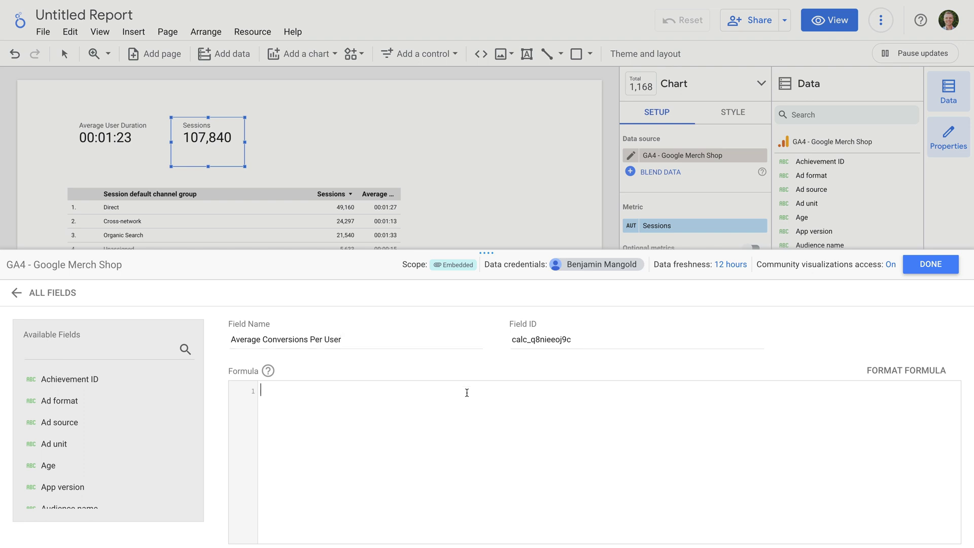
type("Conversions")
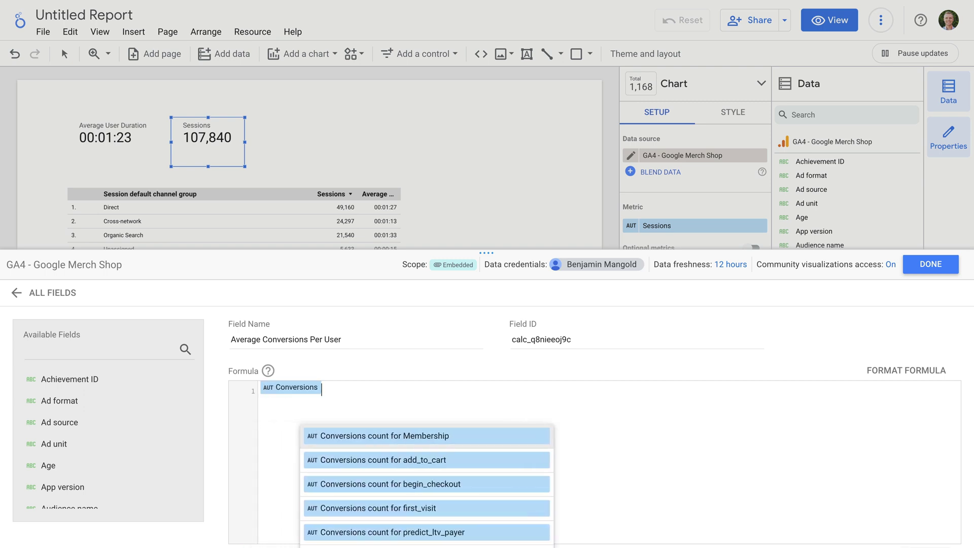
type(" /")
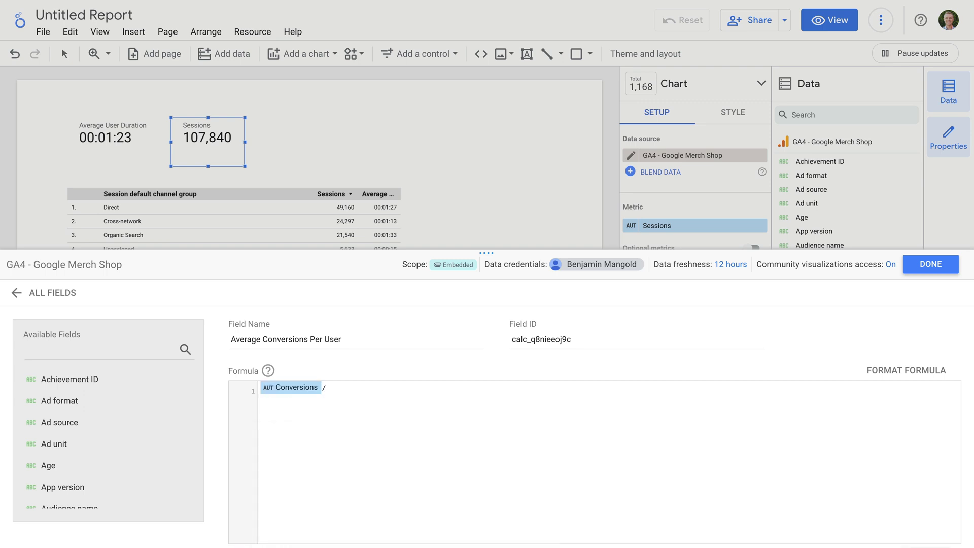
type("Total user")
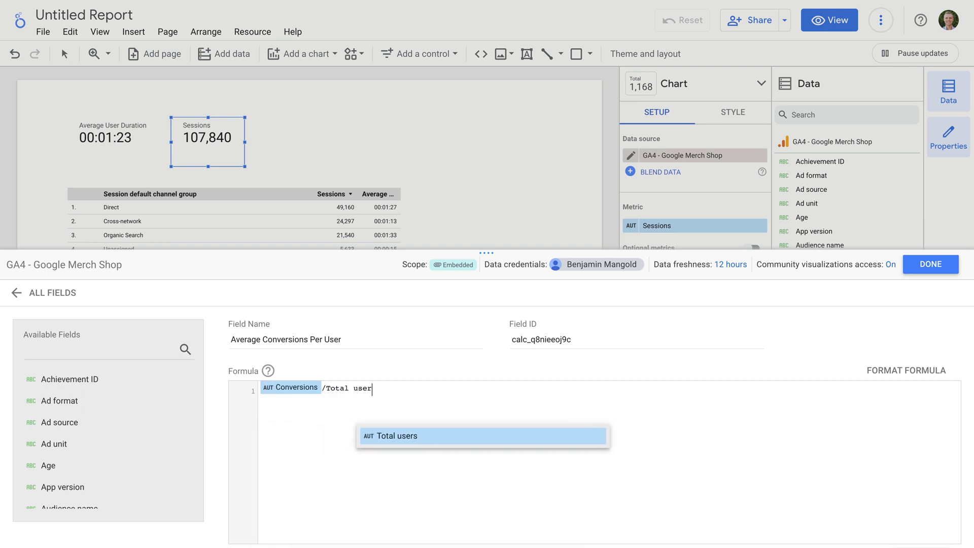
left_click(522, 441)
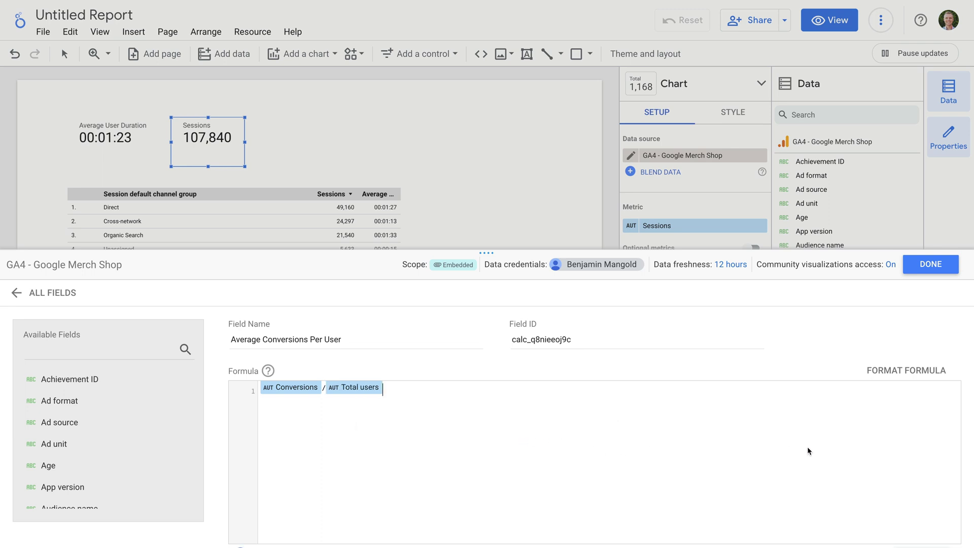
scroll(863, 488, "down", 1)
left_click(922, 532)
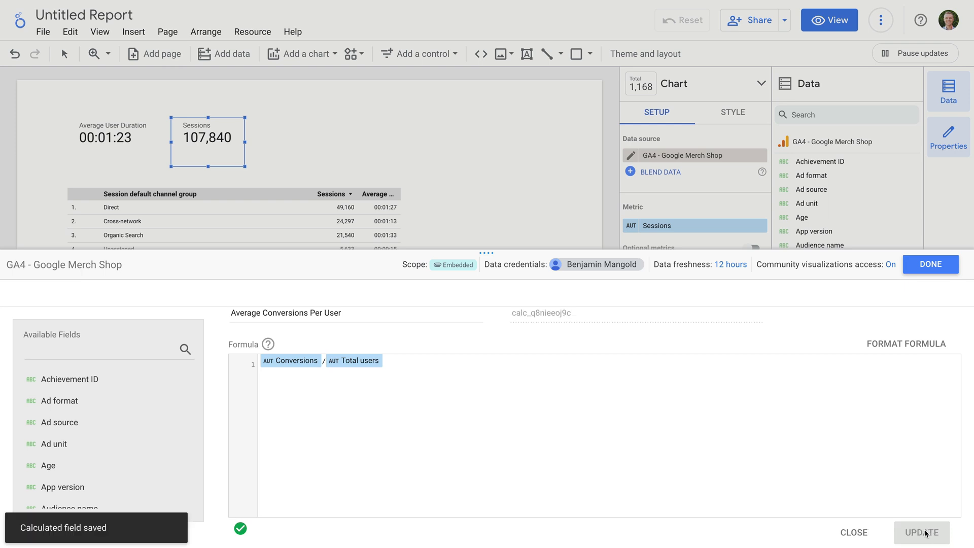
left_click(926, 265)
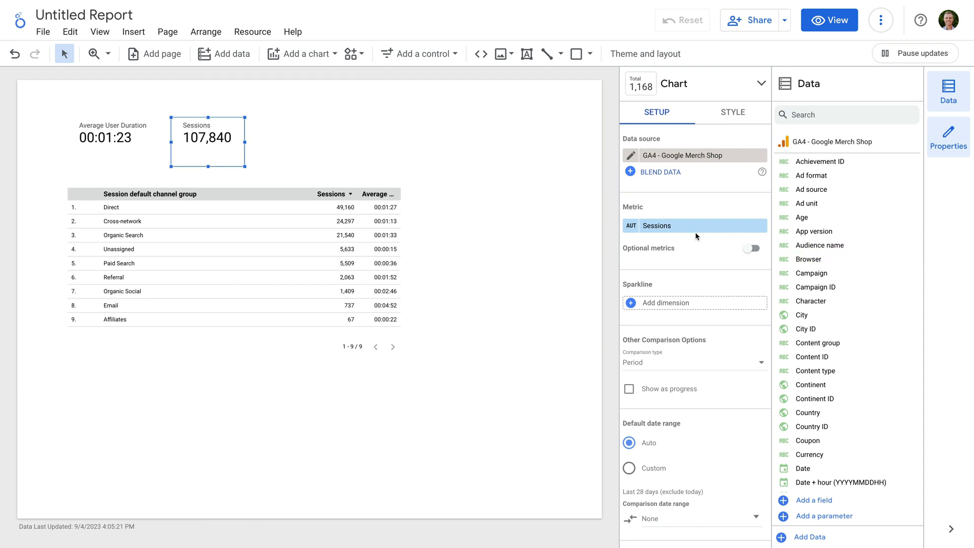
- Change the second scorecard's metric from Sessions to Average Conversions Per User
left_click(679, 225)
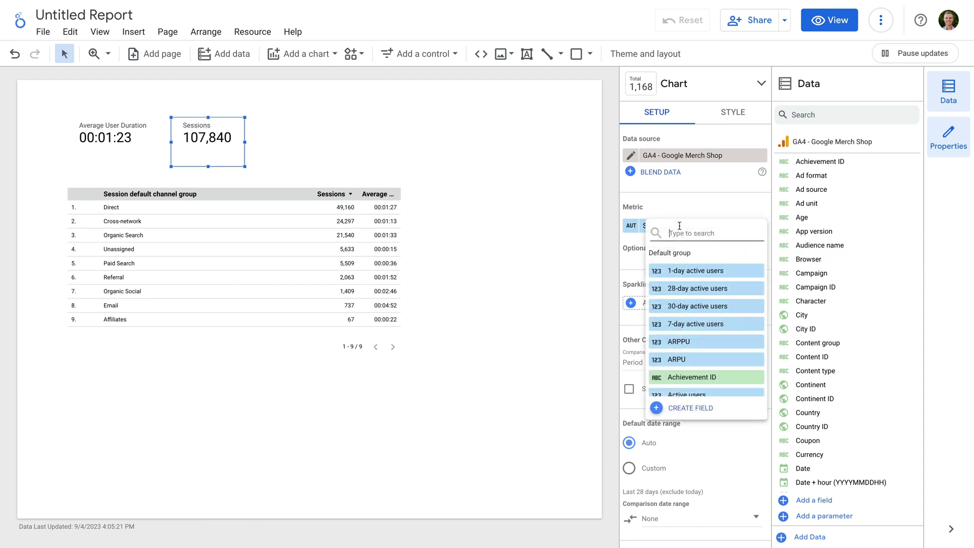
type("Averag")
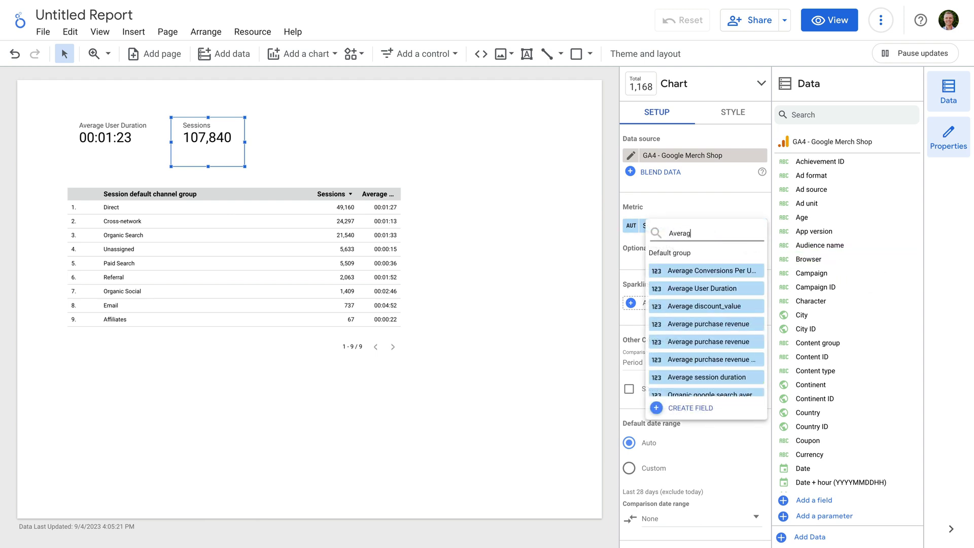
type("e Conversions")
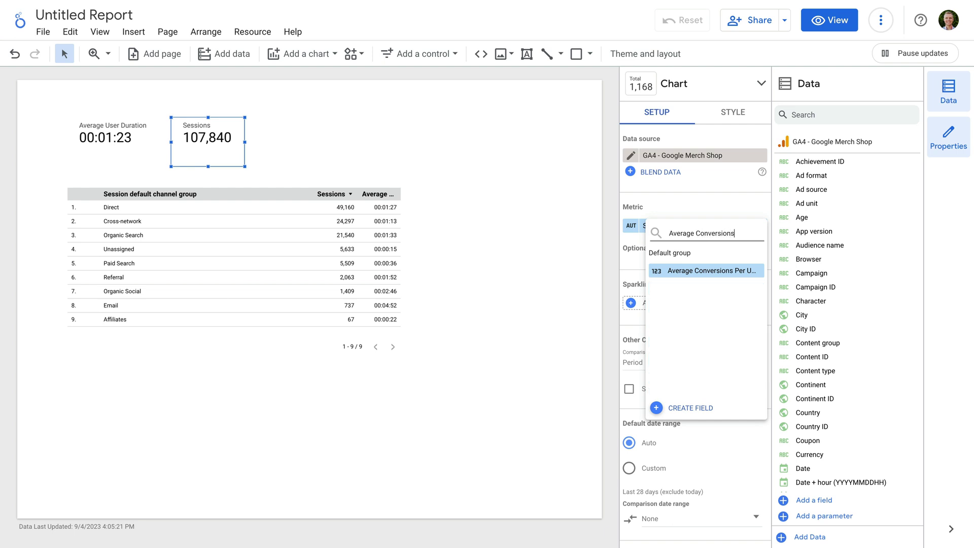
left_click(696, 271)
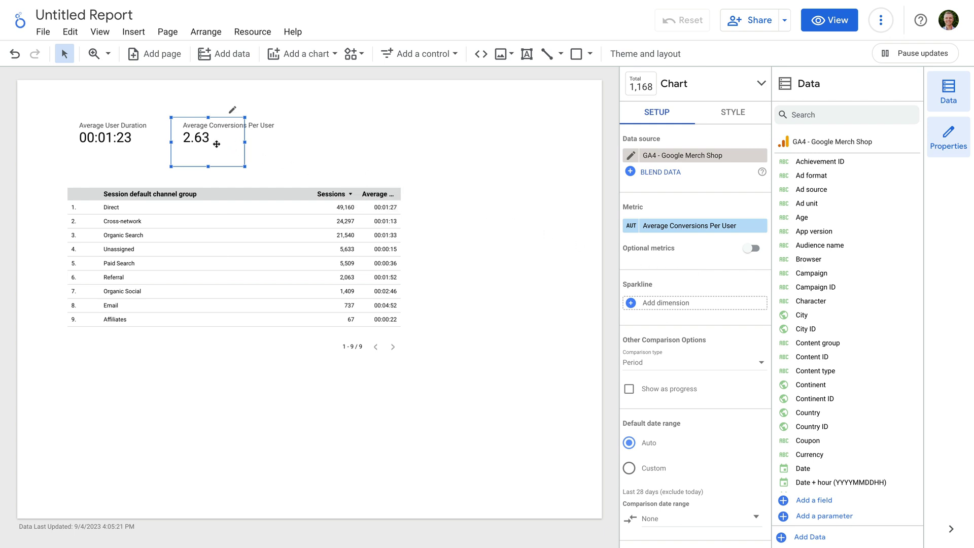
- Insert a third scorecard to the right of the Average Conversions Per User scorecard, aligned with its top edge
left_click(321, 58)
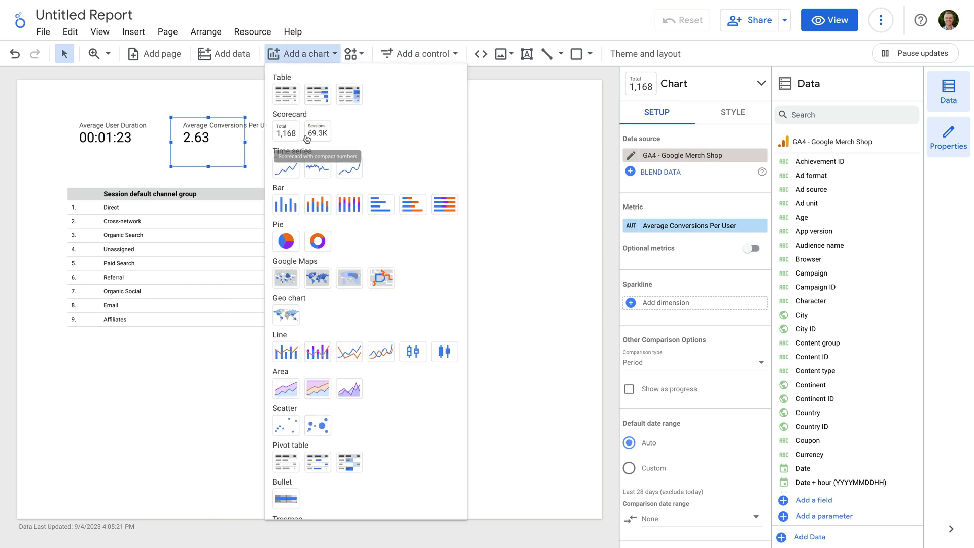
left_click(287, 133)
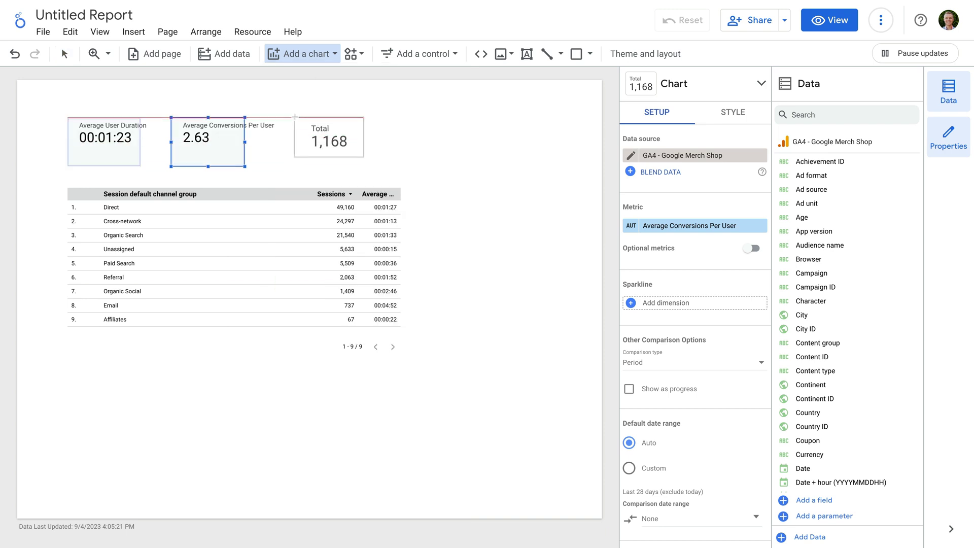
left_click(294, 117)
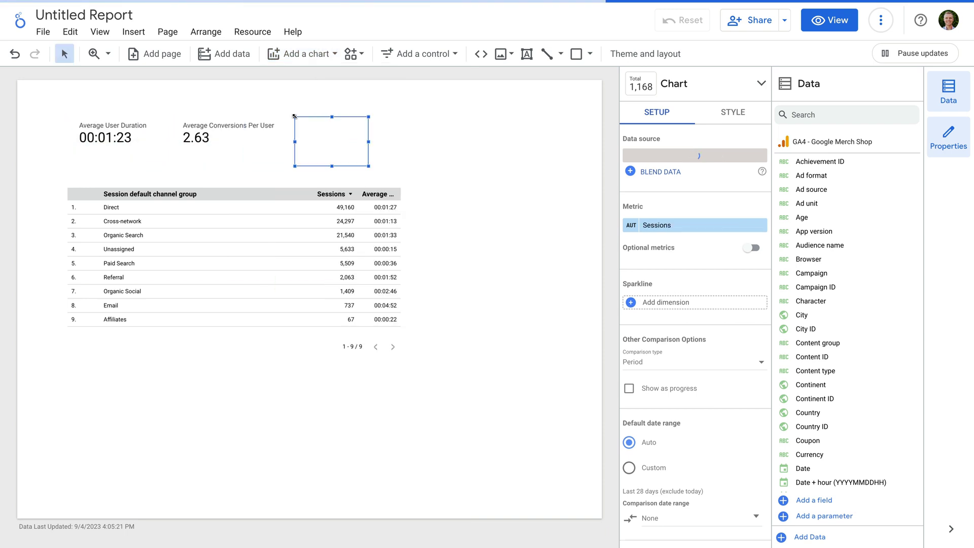
- Add a calculated field named Ecommerce Conversion Rate to the third scorecard's data source
left_click(632, 155)
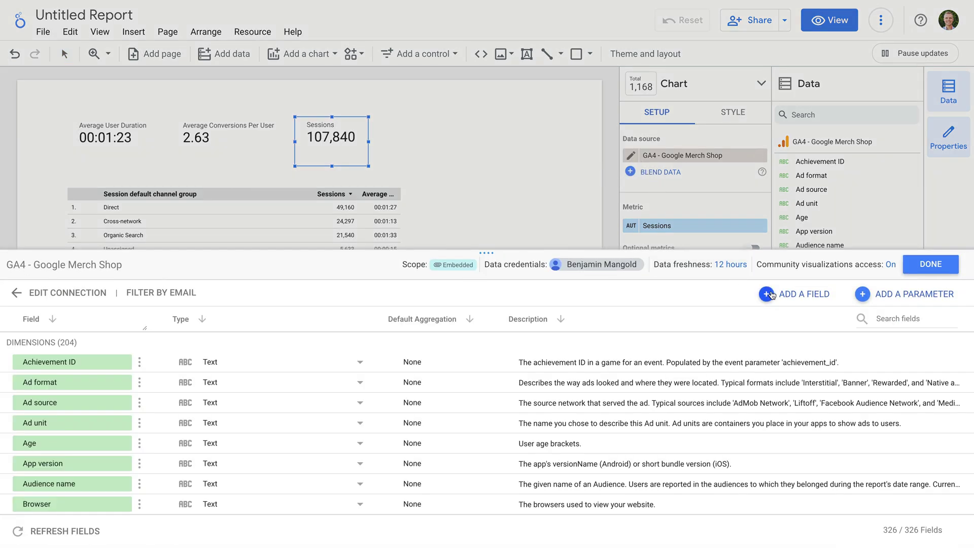
left_click(772, 294)
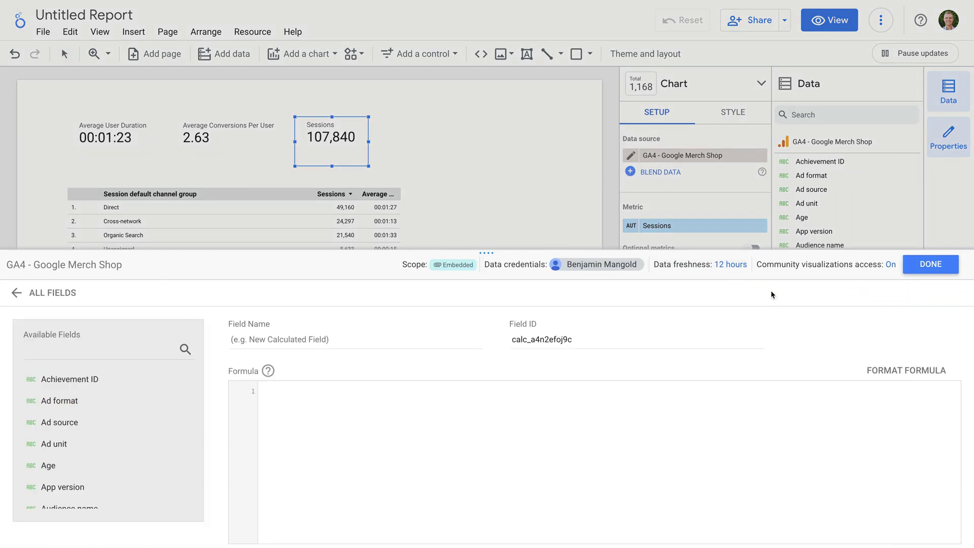
left_click(331, 336)
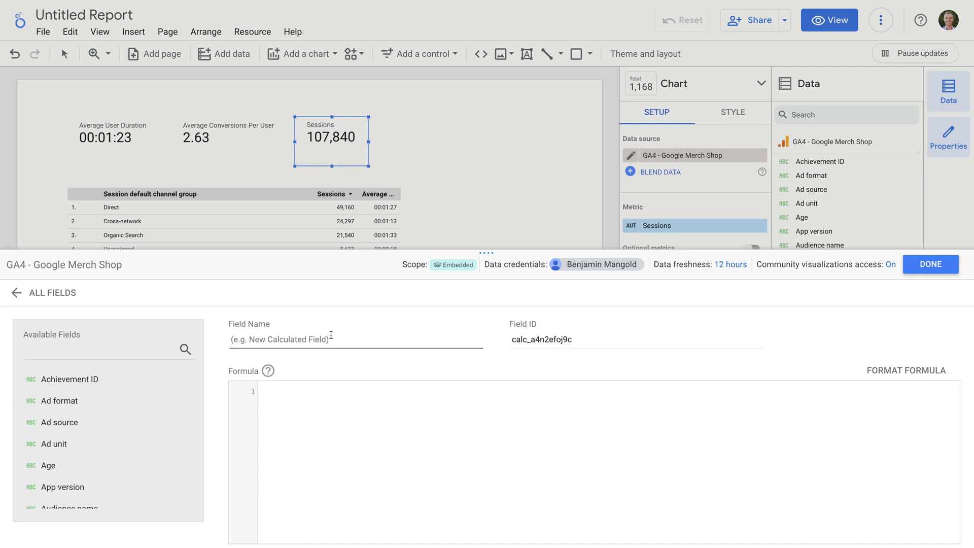
type("Ecommerce Conversion ")
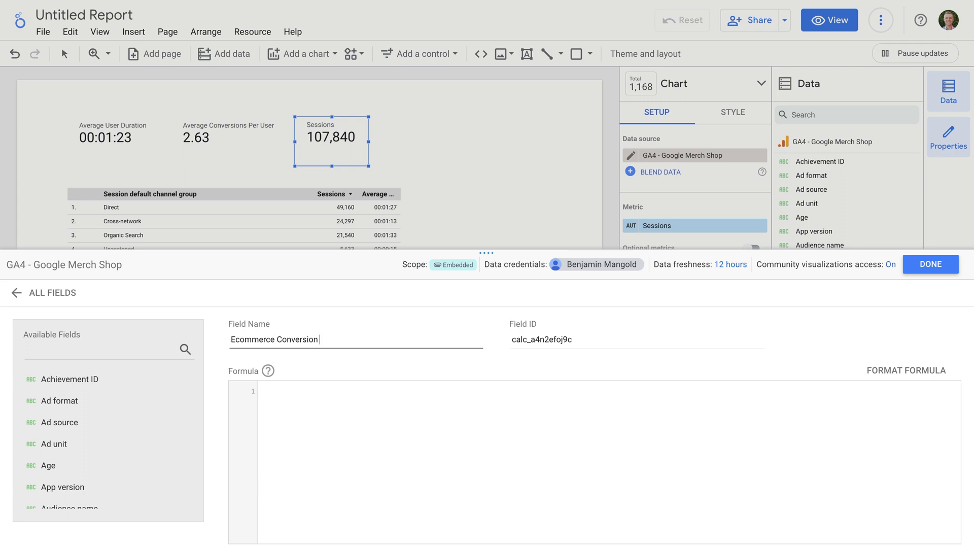
type("Rate")
- Define the Ecommerce Conversion Rate formula as Transactions / Total users and save the field
left_click(372, 392)
type("Transactions")
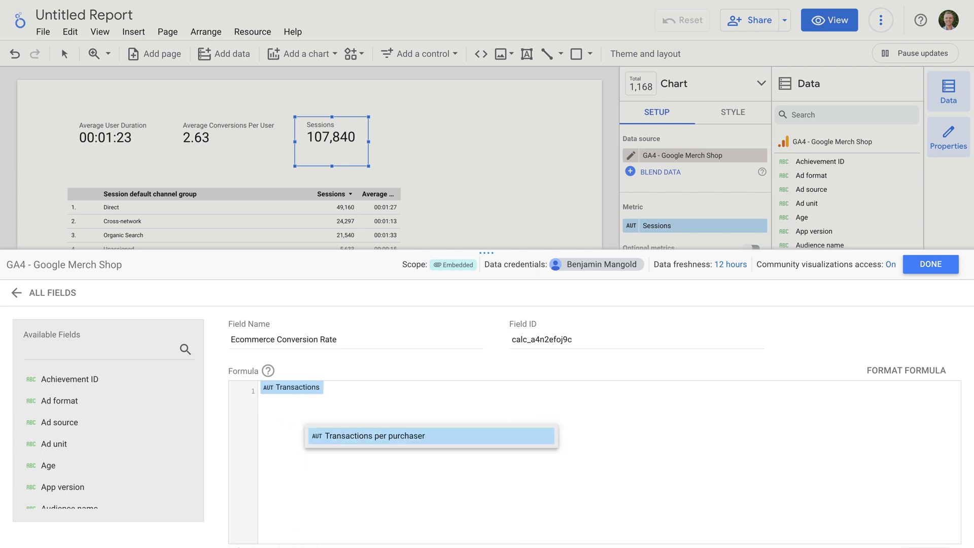
type(" /Total U")
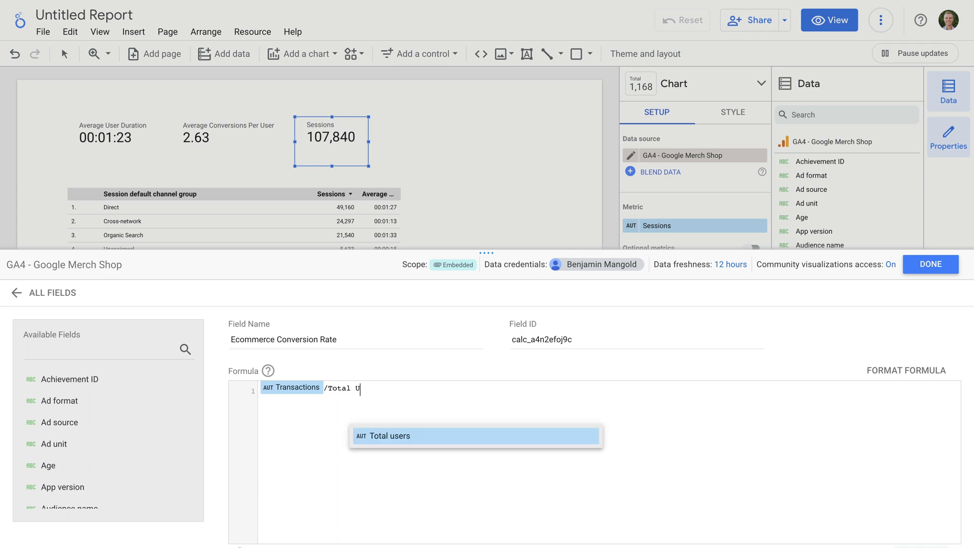
key("Return")
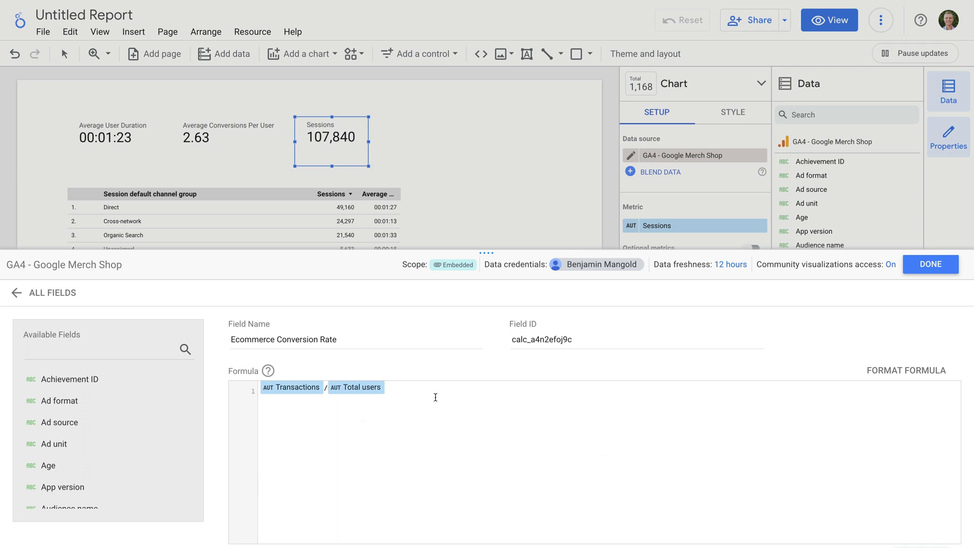
scroll(796, 386, "down", 1)
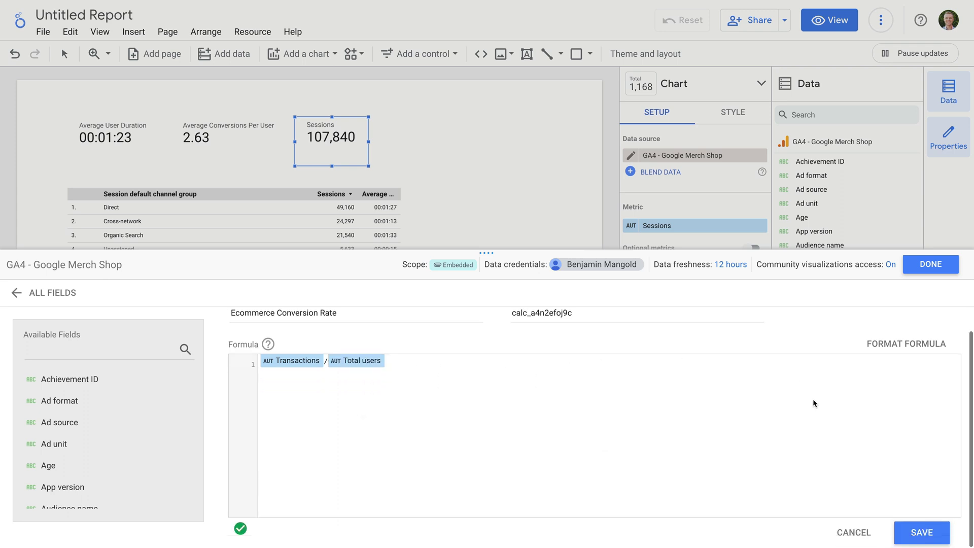
left_click(922, 533)
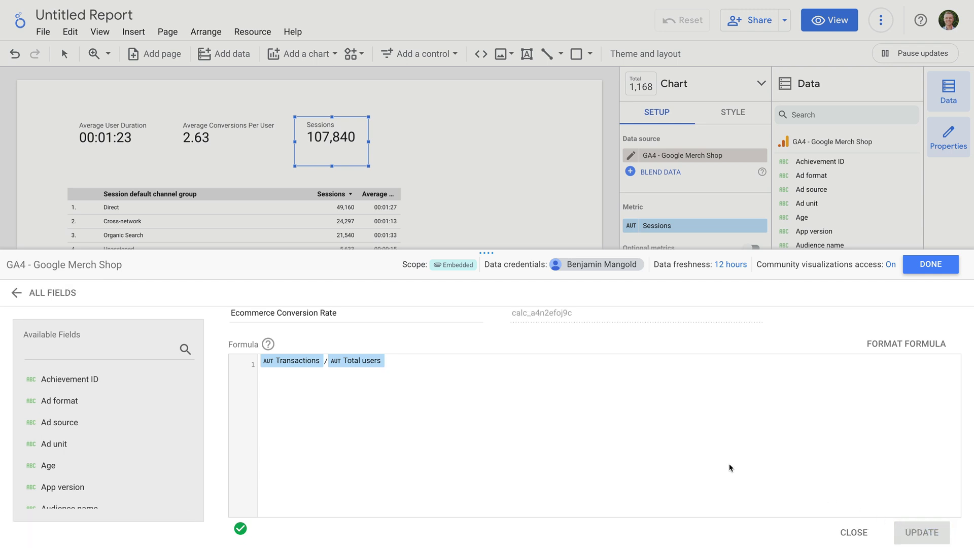
- Find Ecommerce Conversion Rate in the data source's field list, set its type to Percent and finish editing the data source
left_click(61, 293)
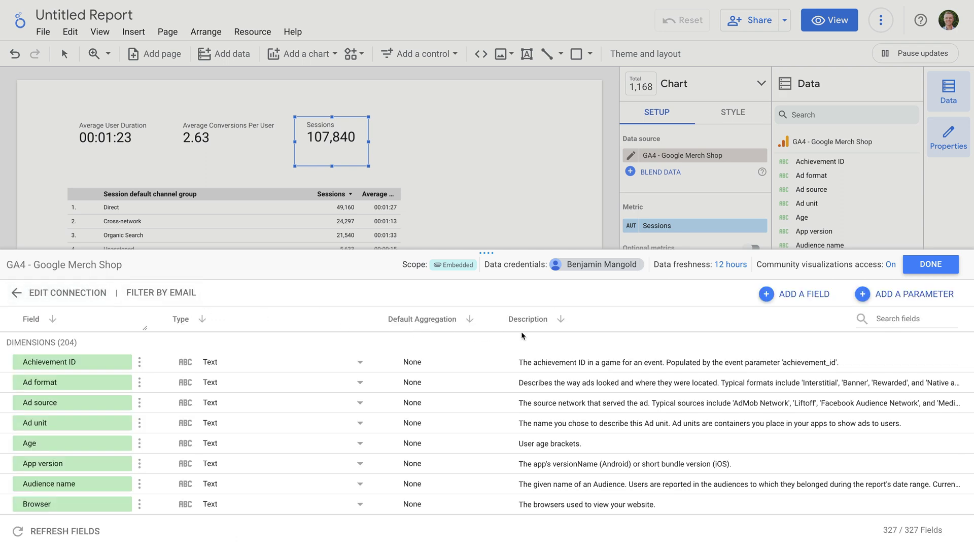
left_click(886, 321)
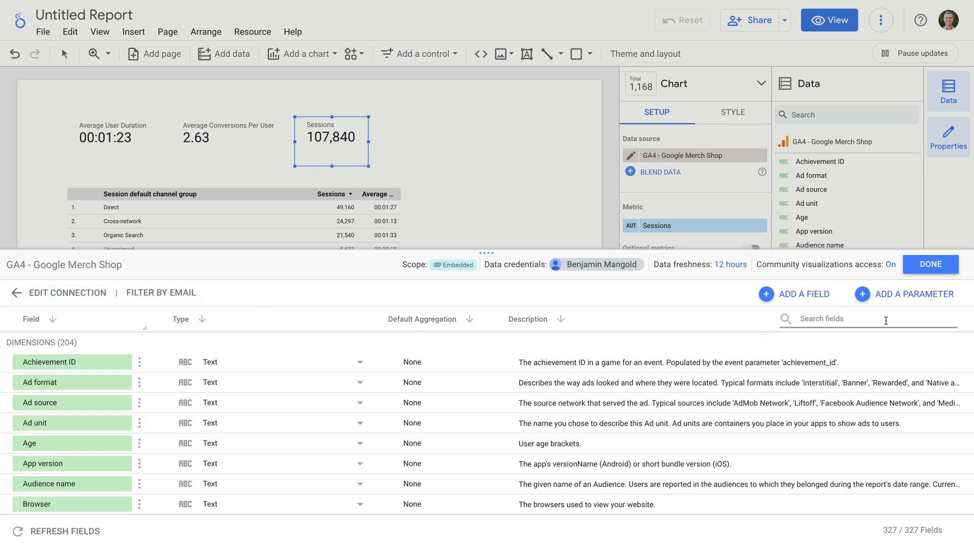
type("Ecommerce Conversion")
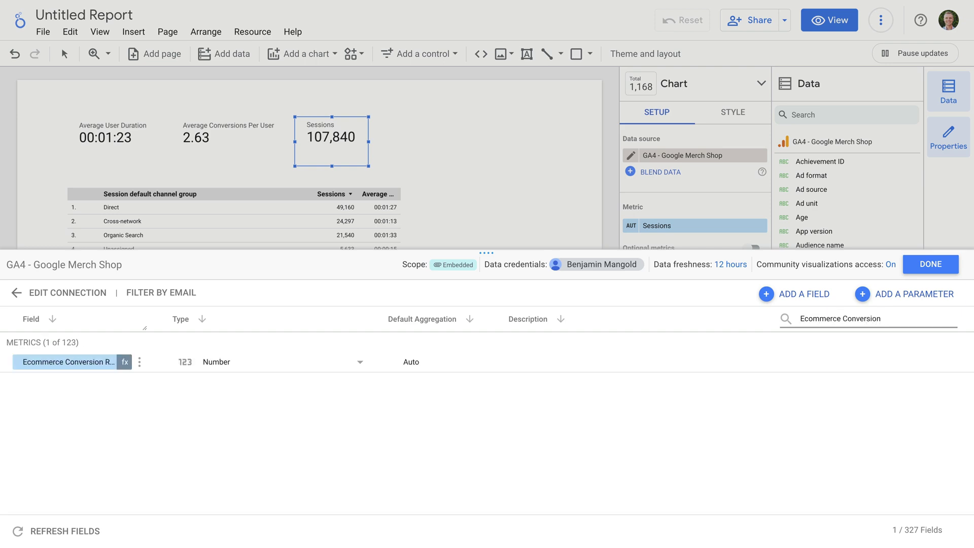
type("Rate")
left_click(315, 367)
mouse_move(323, 393)
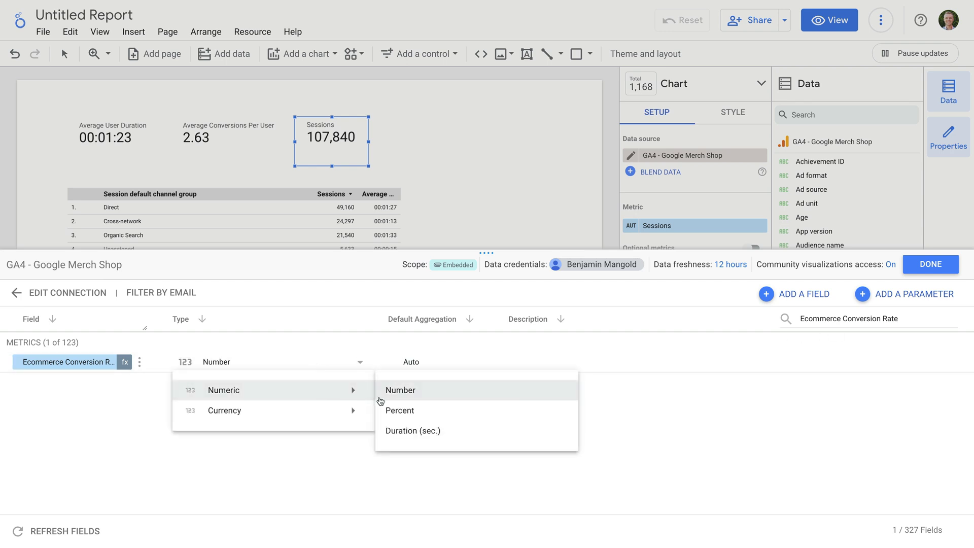
left_click(421, 411)
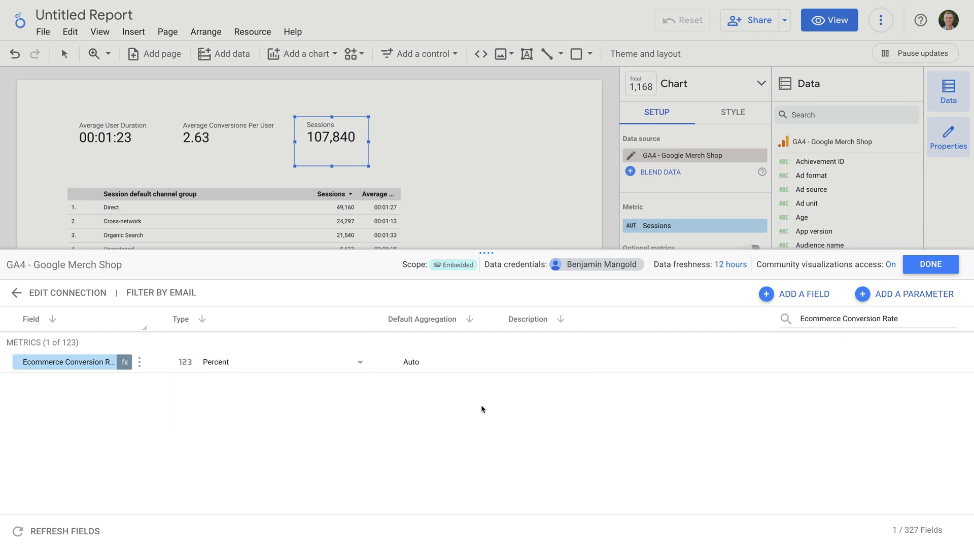
left_click(928, 270)
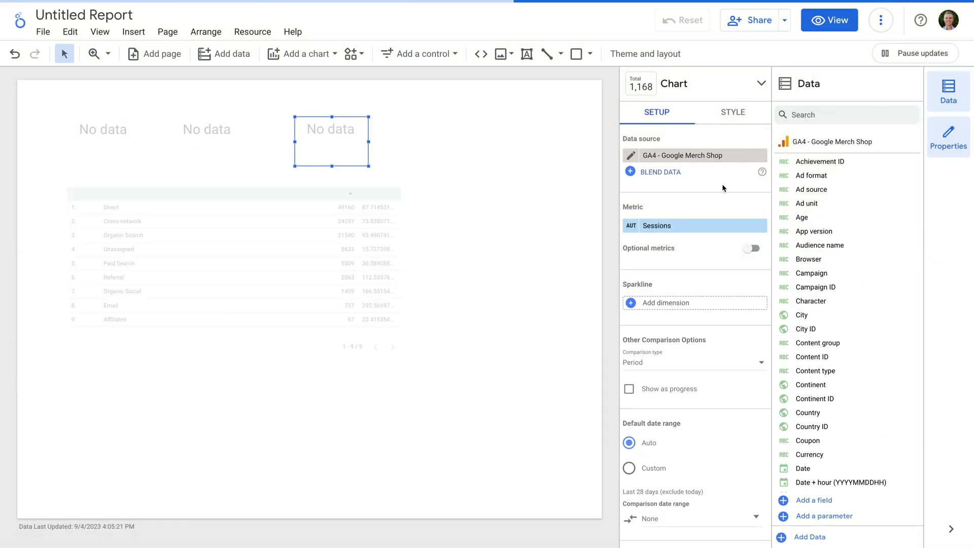
- Change the third scorecard's metric from Sessions to Ecommerce Conversion Rate
left_click(682, 225)
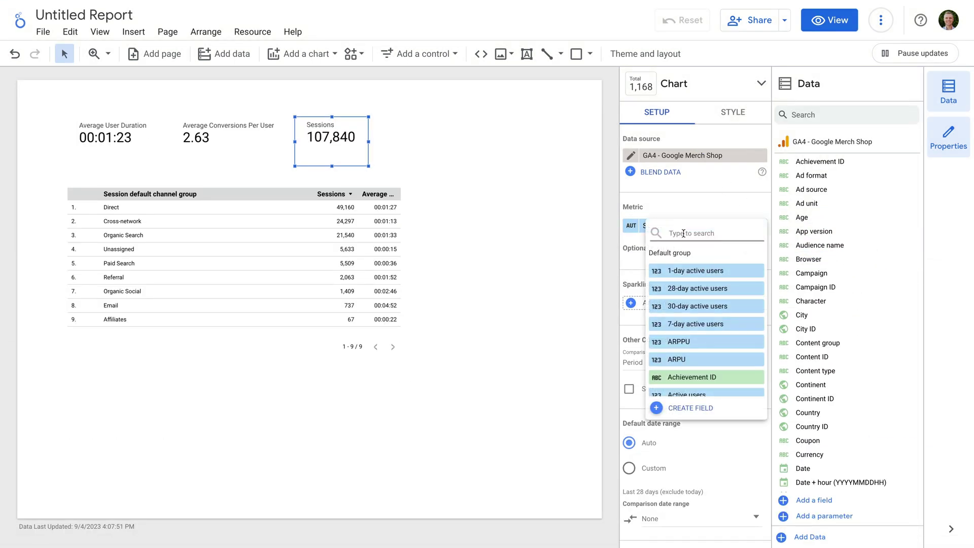
type("Ecommer")
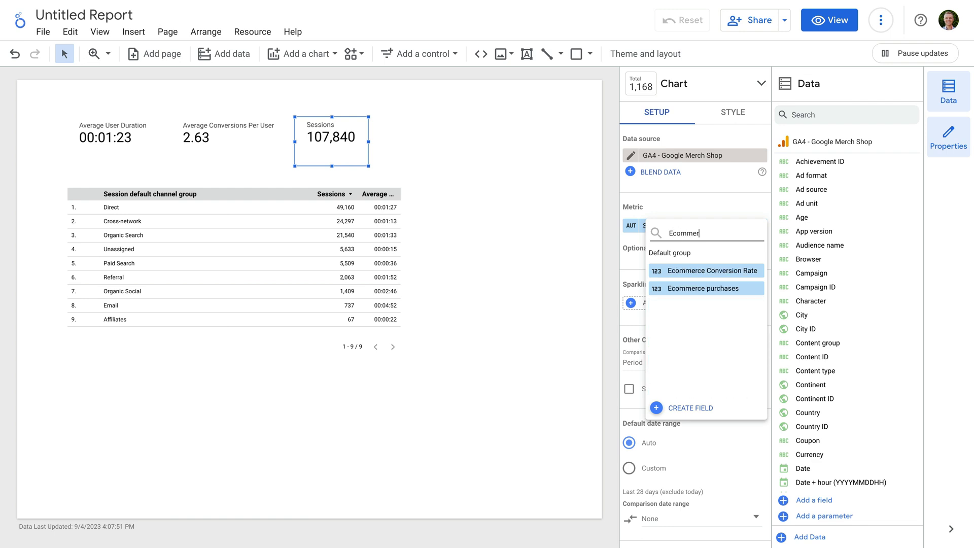
left_click(712, 270)
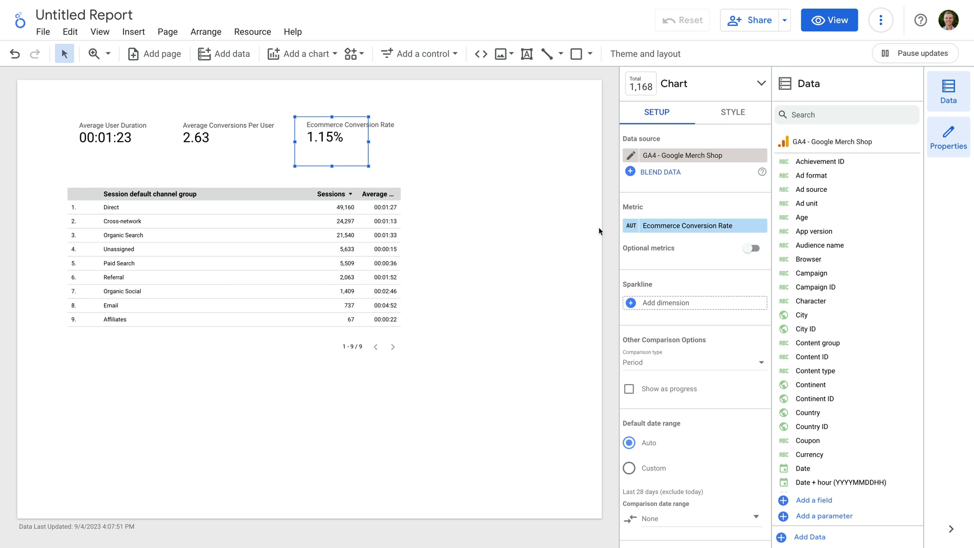
- Set the Ecommerce Conversion Rate scorecard's comparison date range to Previous period and apply it
scroll(735, 267, "down", 2)
scroll(736, 269, "down", 3)
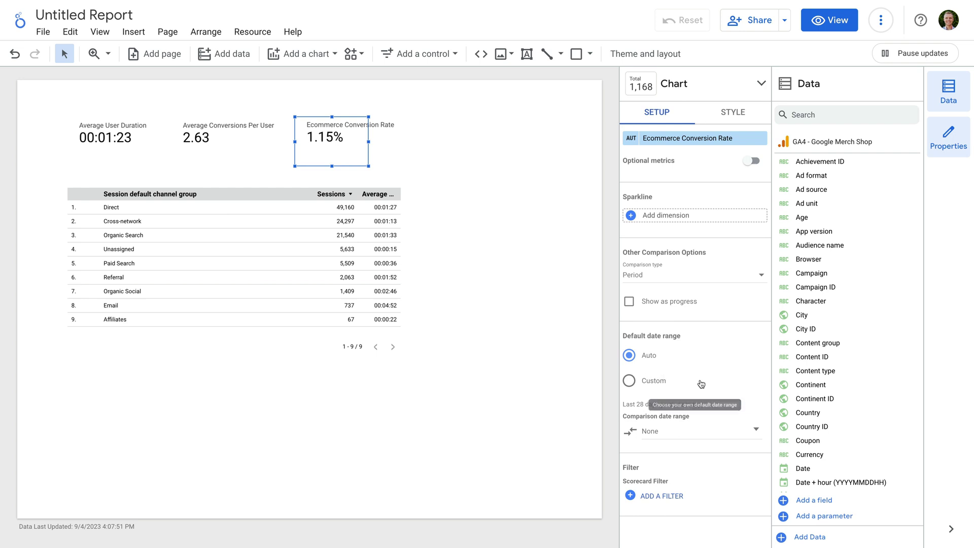
left_click(661, 431)
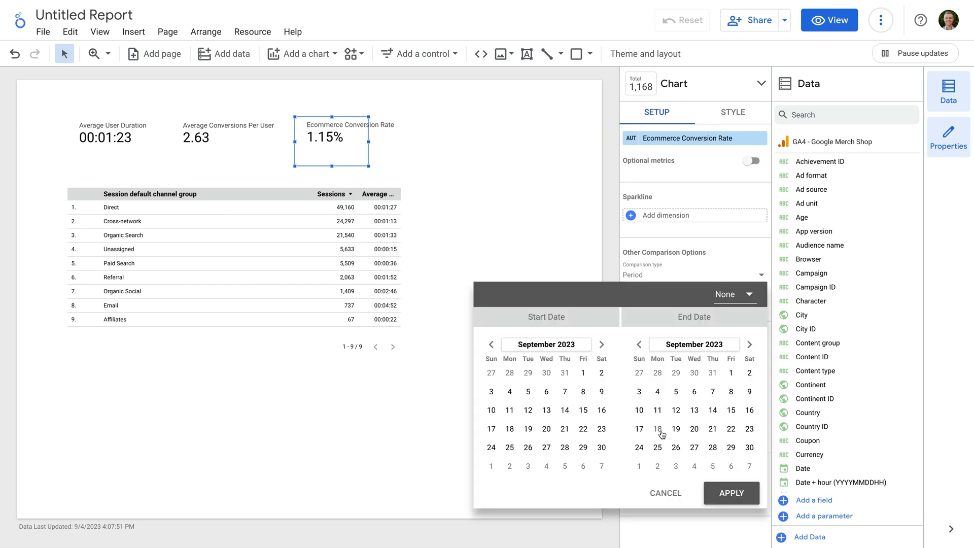
left_click(736, 297)
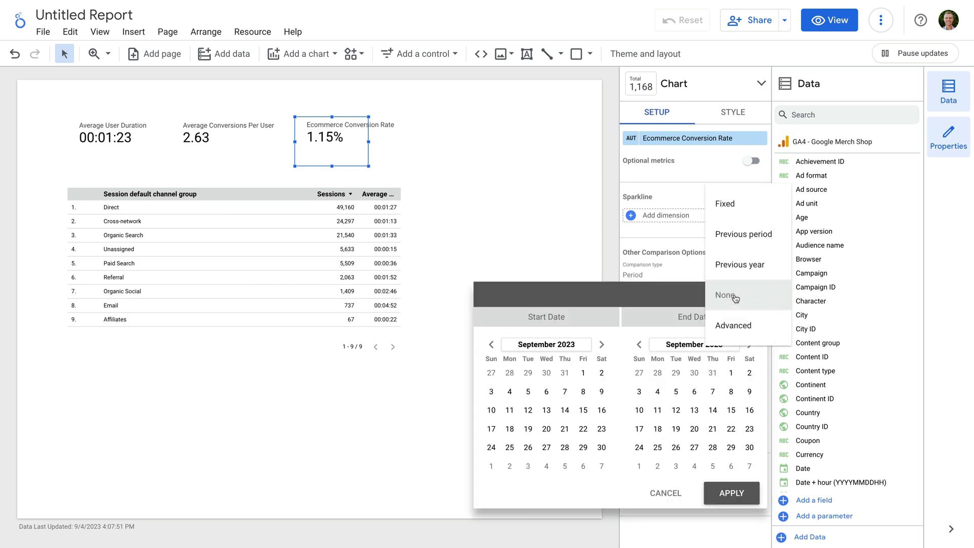
left_click(751, 245)
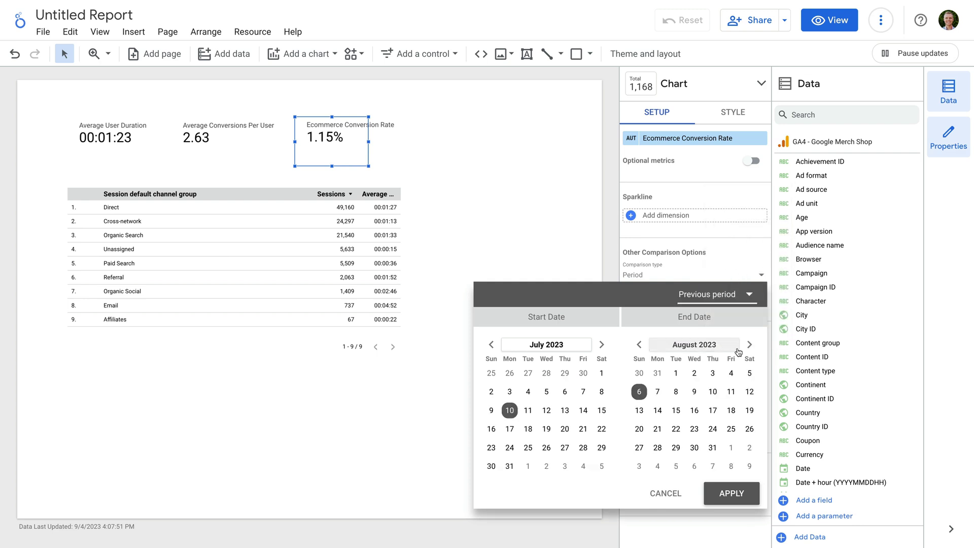
left_click(744, 493)
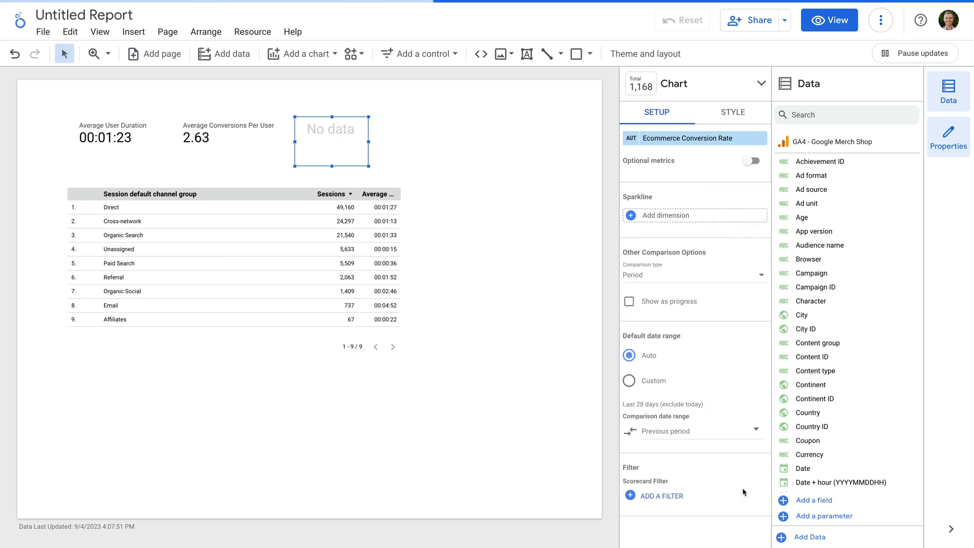